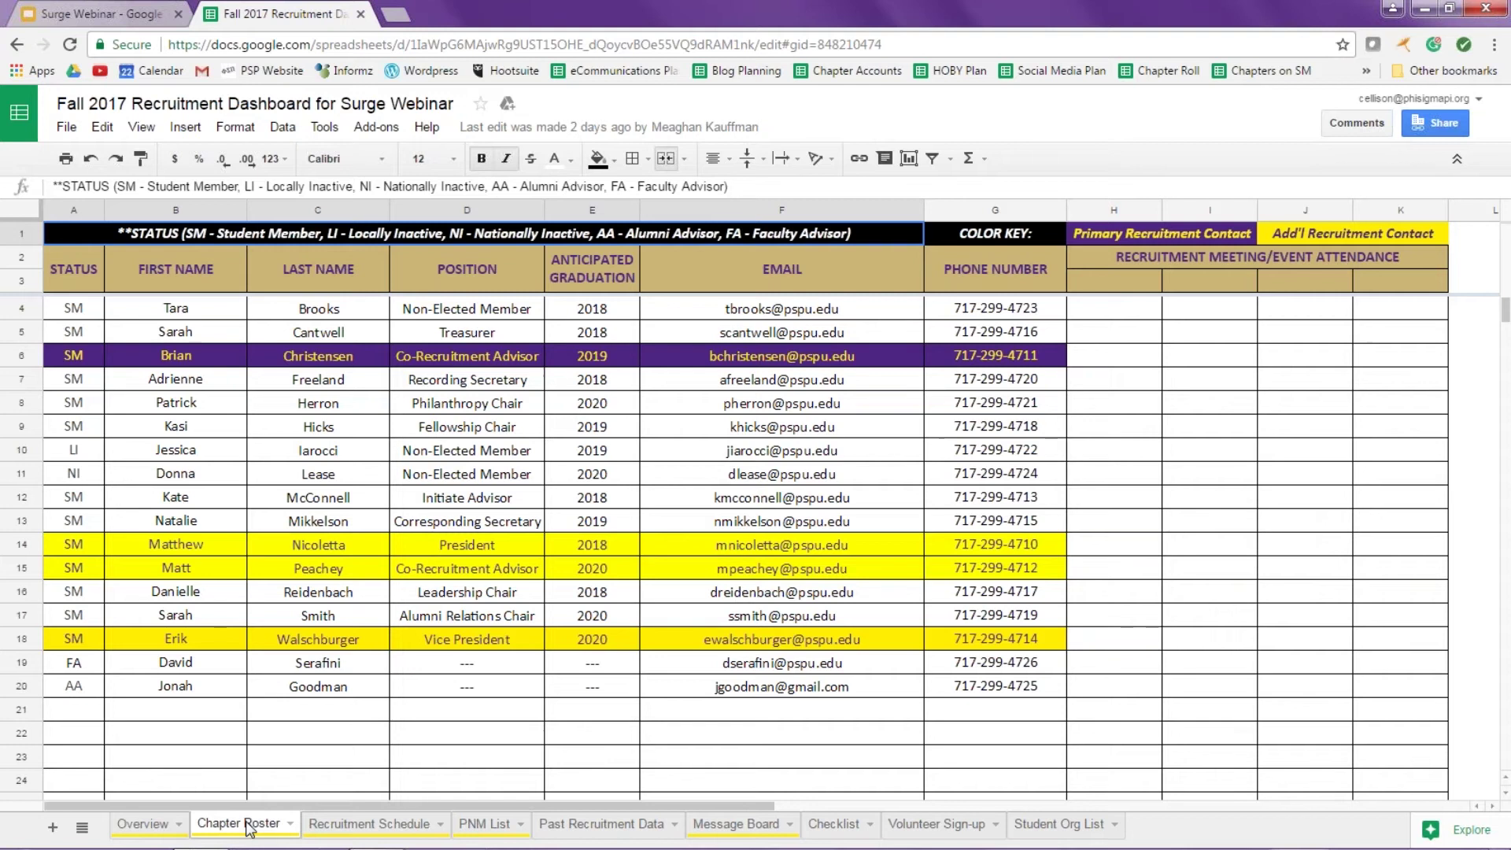
- Look over the Recruitment Schedule sheet and all the columns of the PNM List sheet
left_click(351, 828)
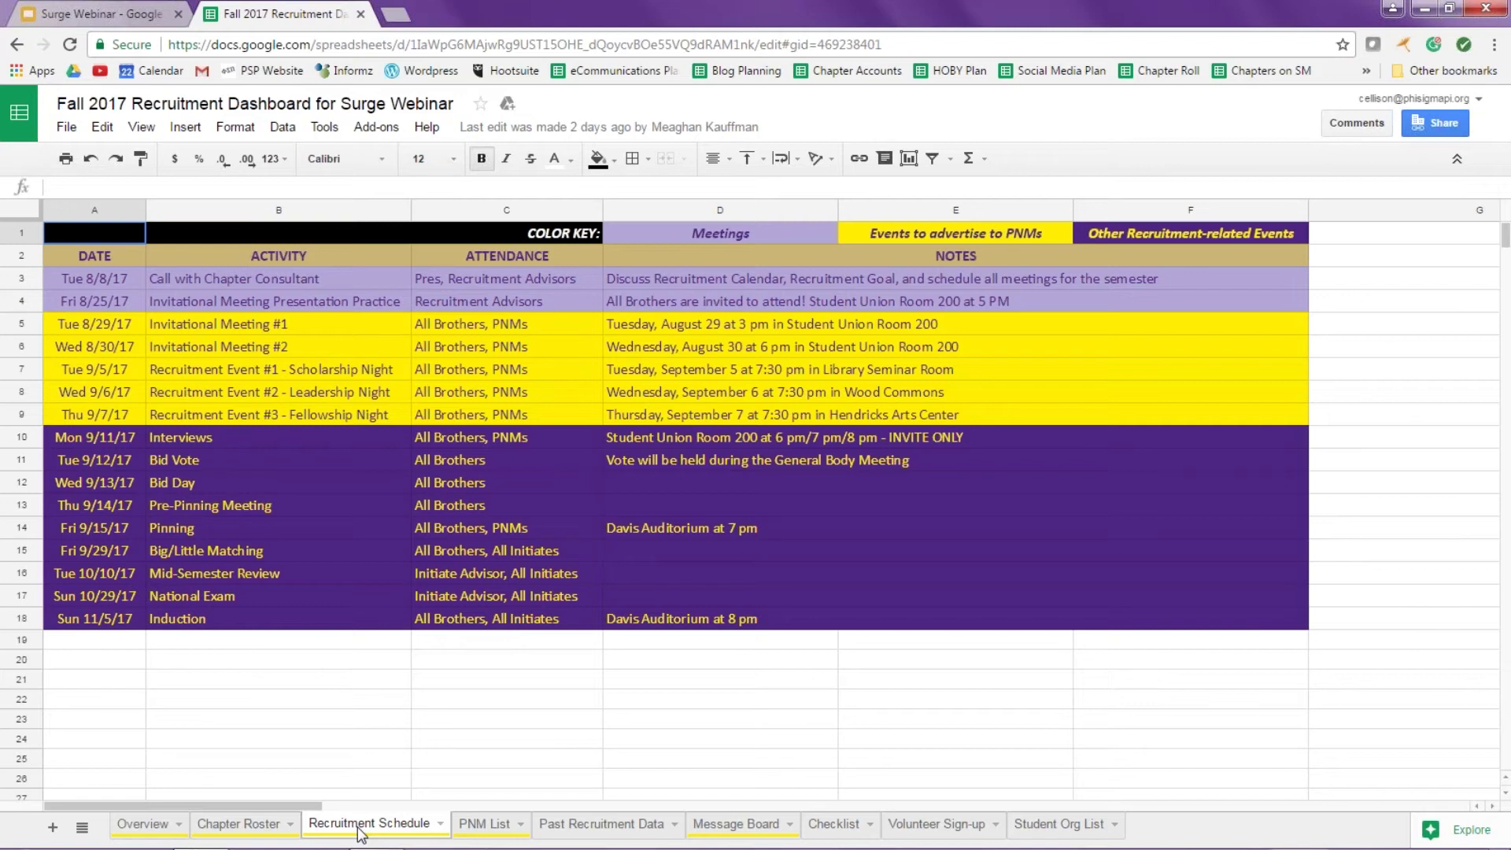
left_click(471, 827)
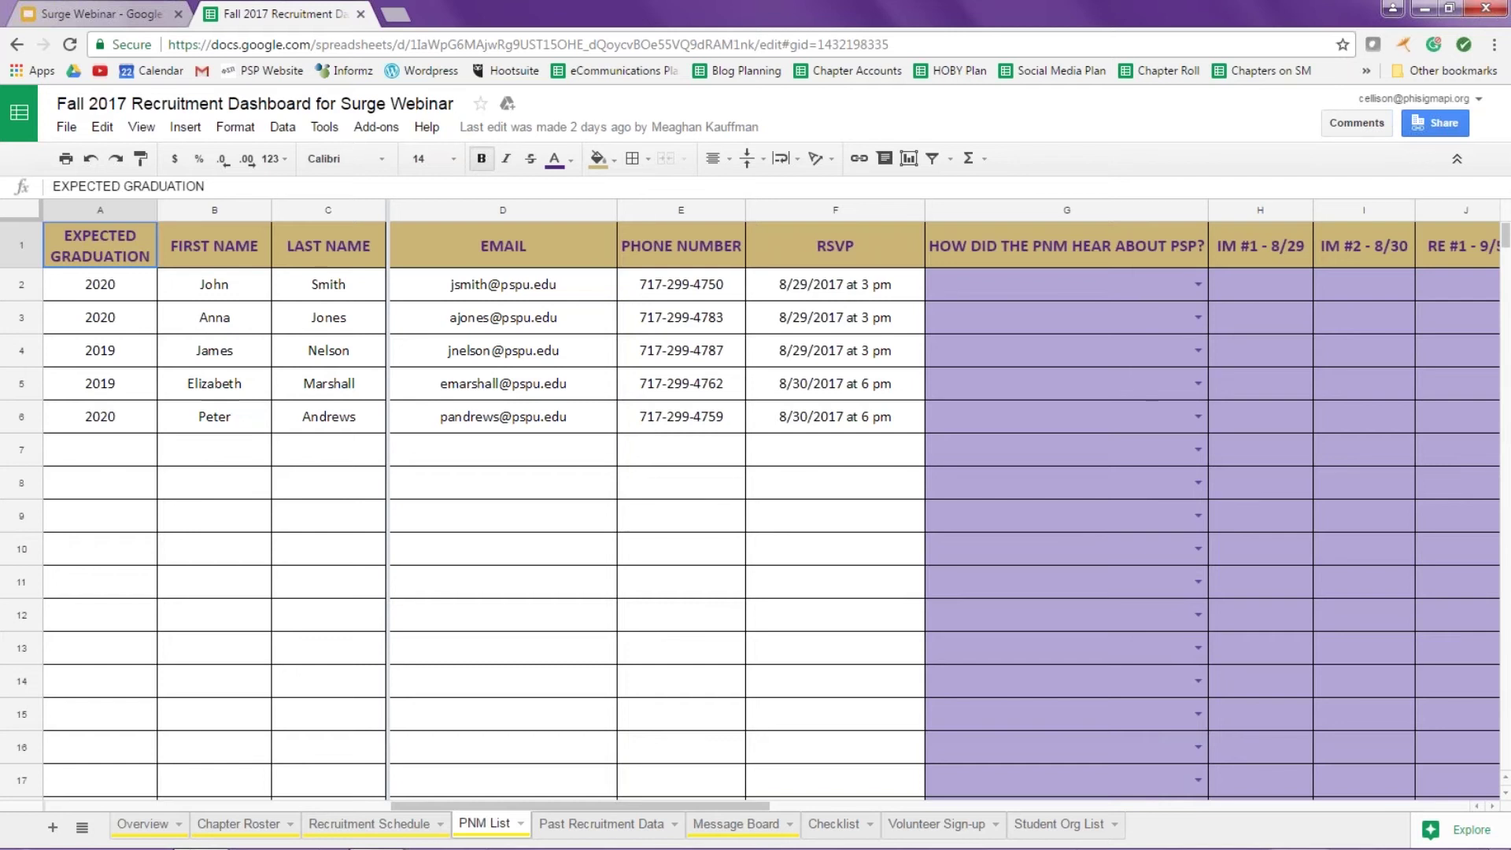
scroll(614, 758, "right", 5)
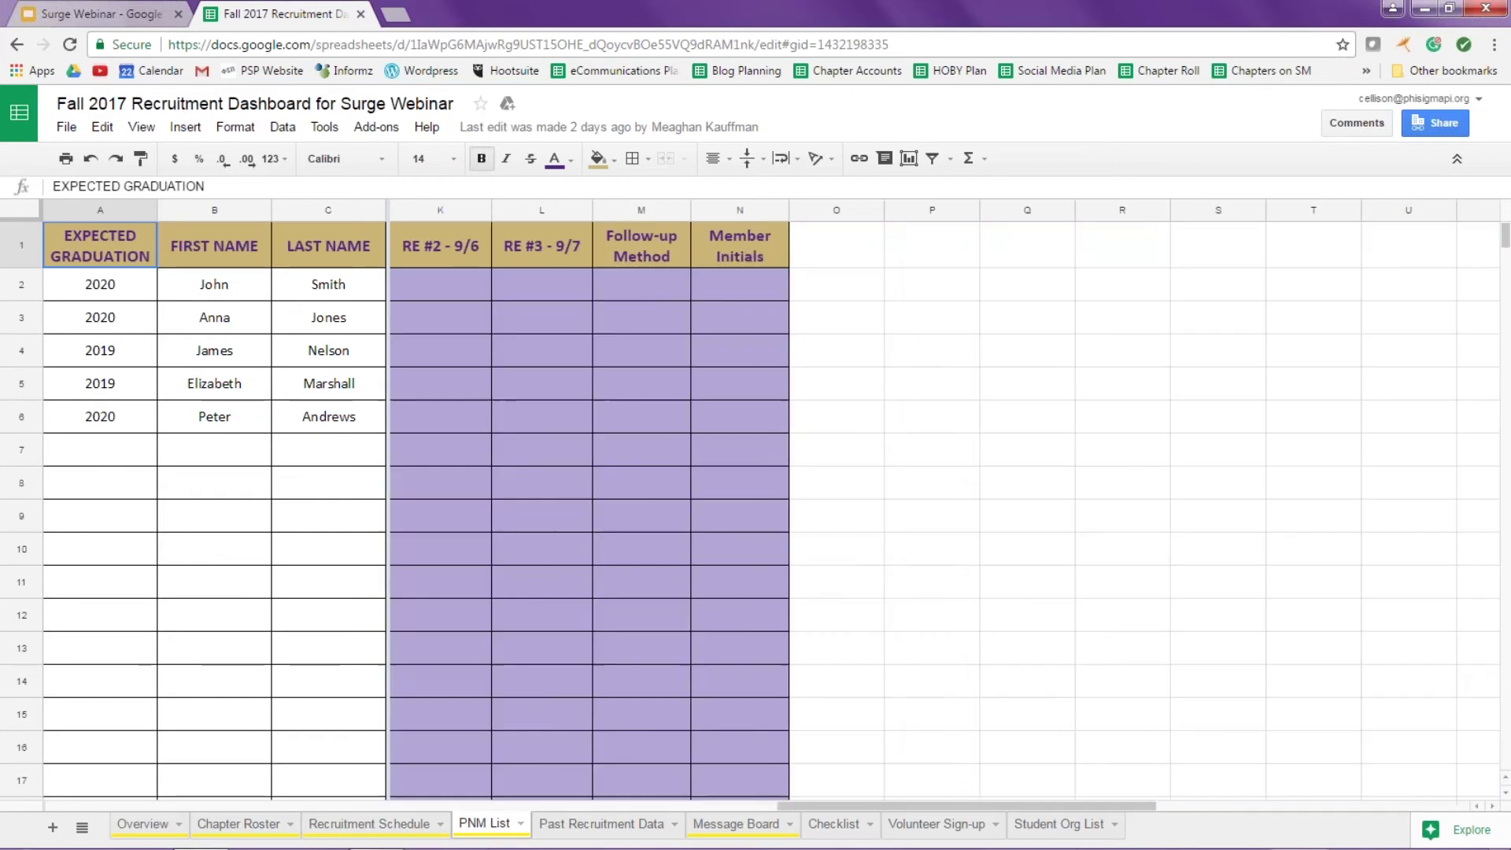
scroll(708, 503, "left", 2)
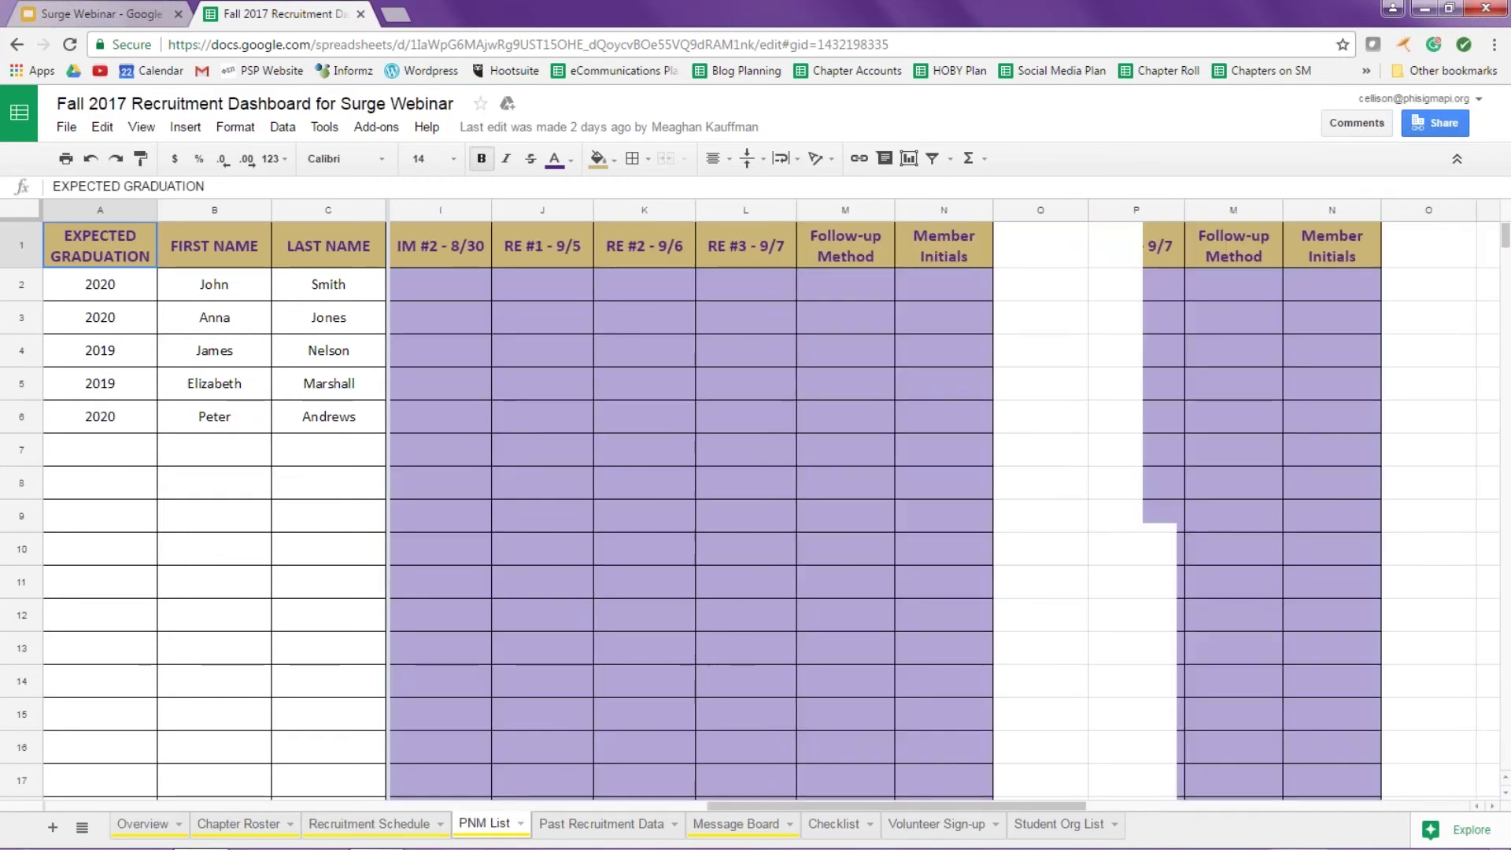
scroll(717, 726, "left", 4)
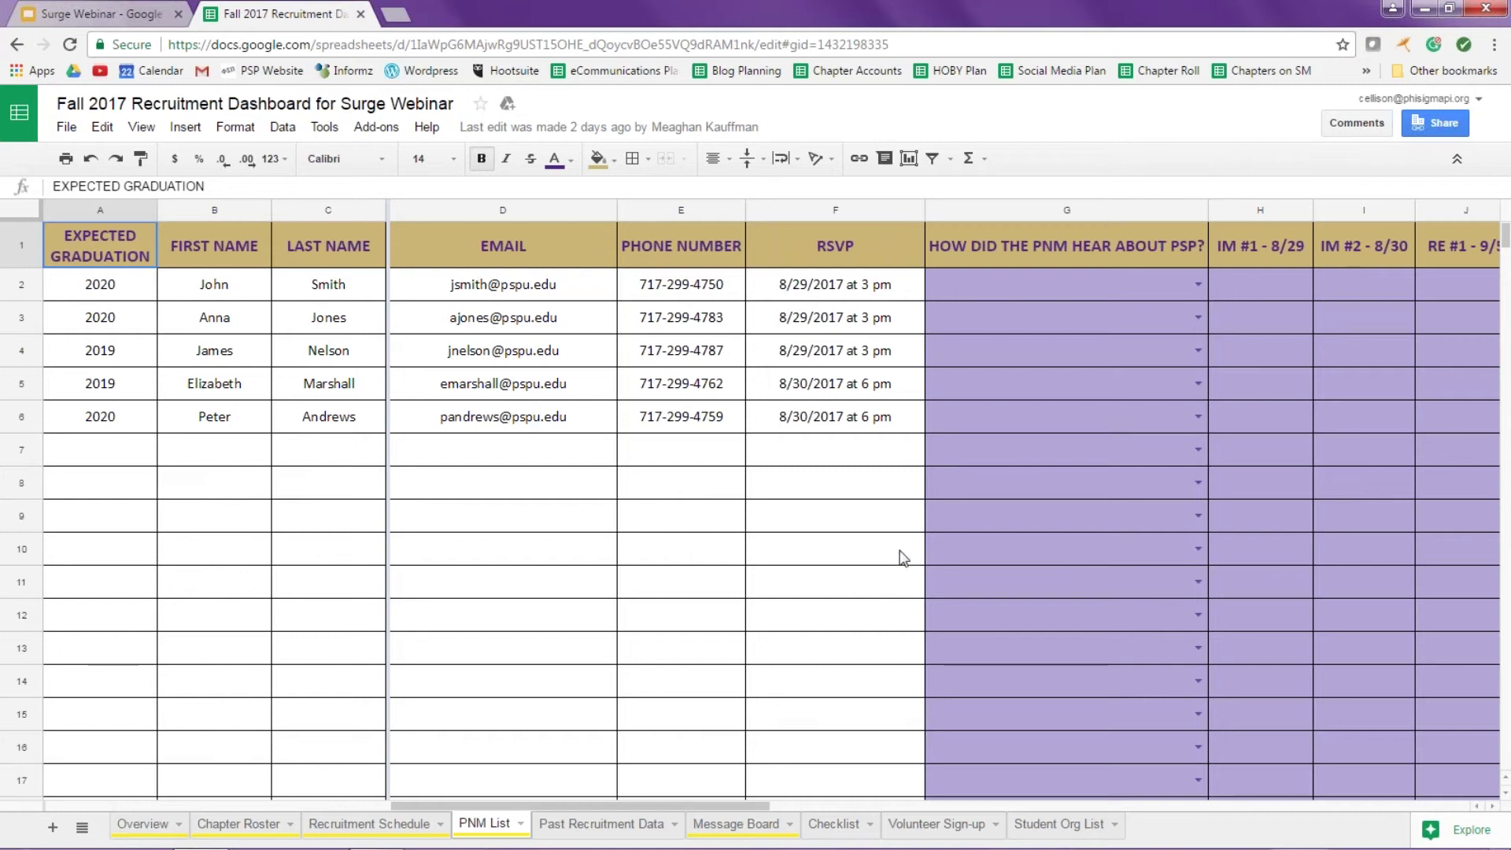
- Examine the PNM List's tracking columns and the answer choices for how the first PNM heard about PSP
left_click(947, 516)
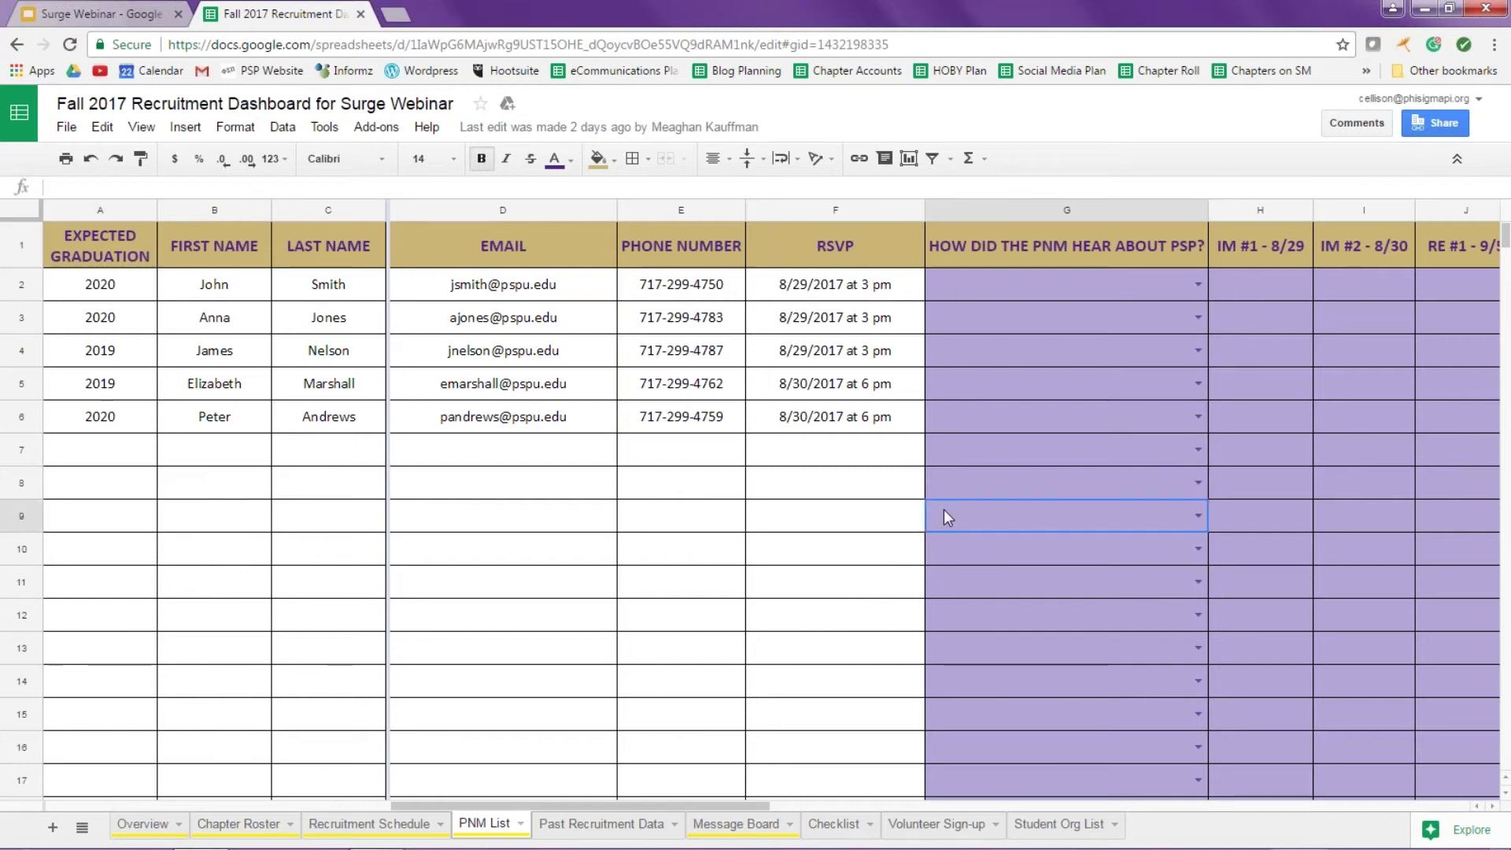
key("Tab")
key("Tab")
key("Tab")
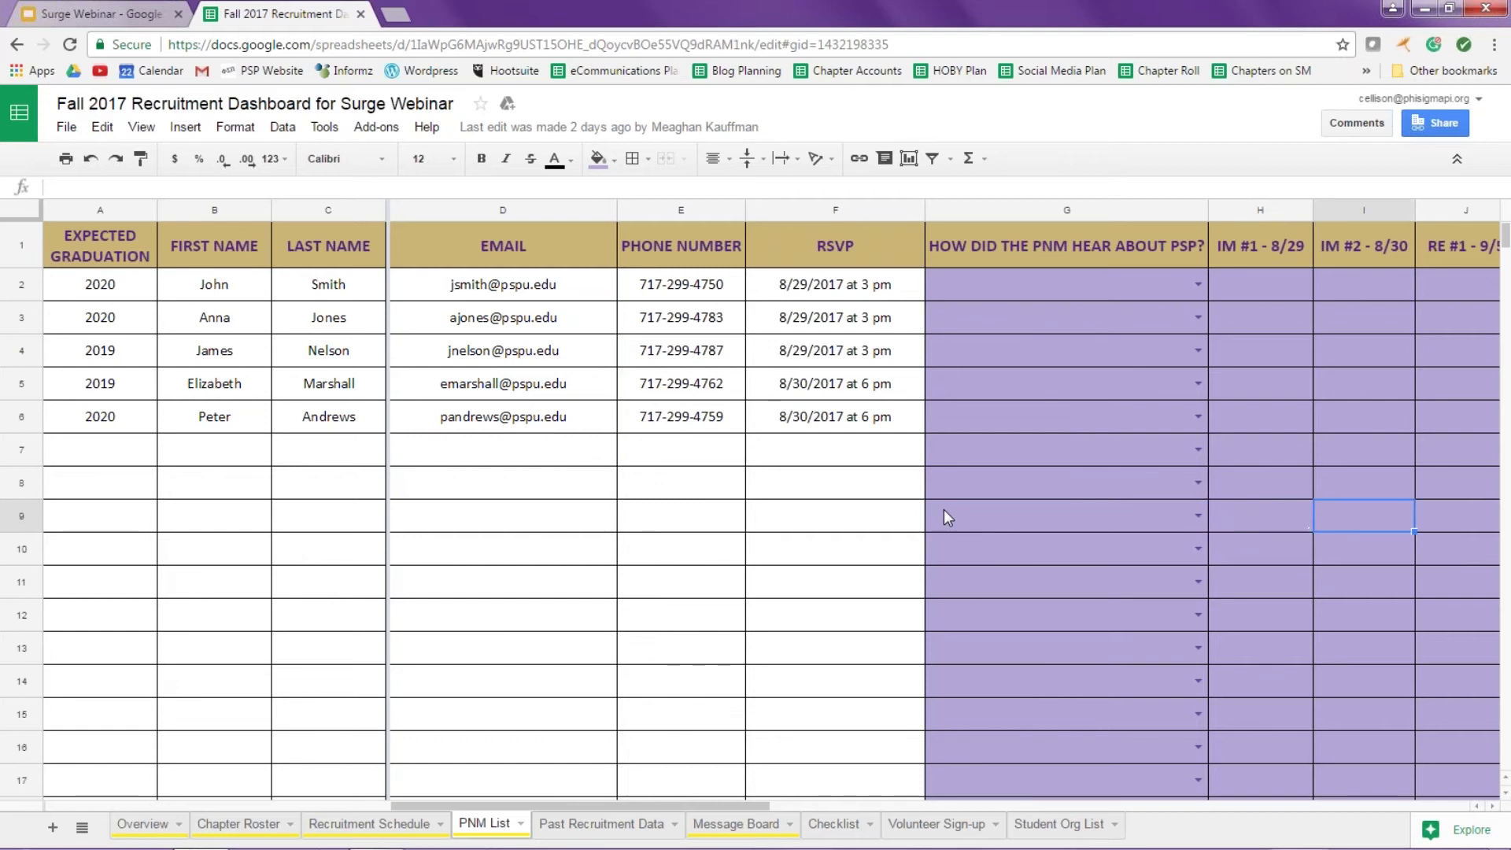
key("Tab")
key("Tab")
key("Tab")
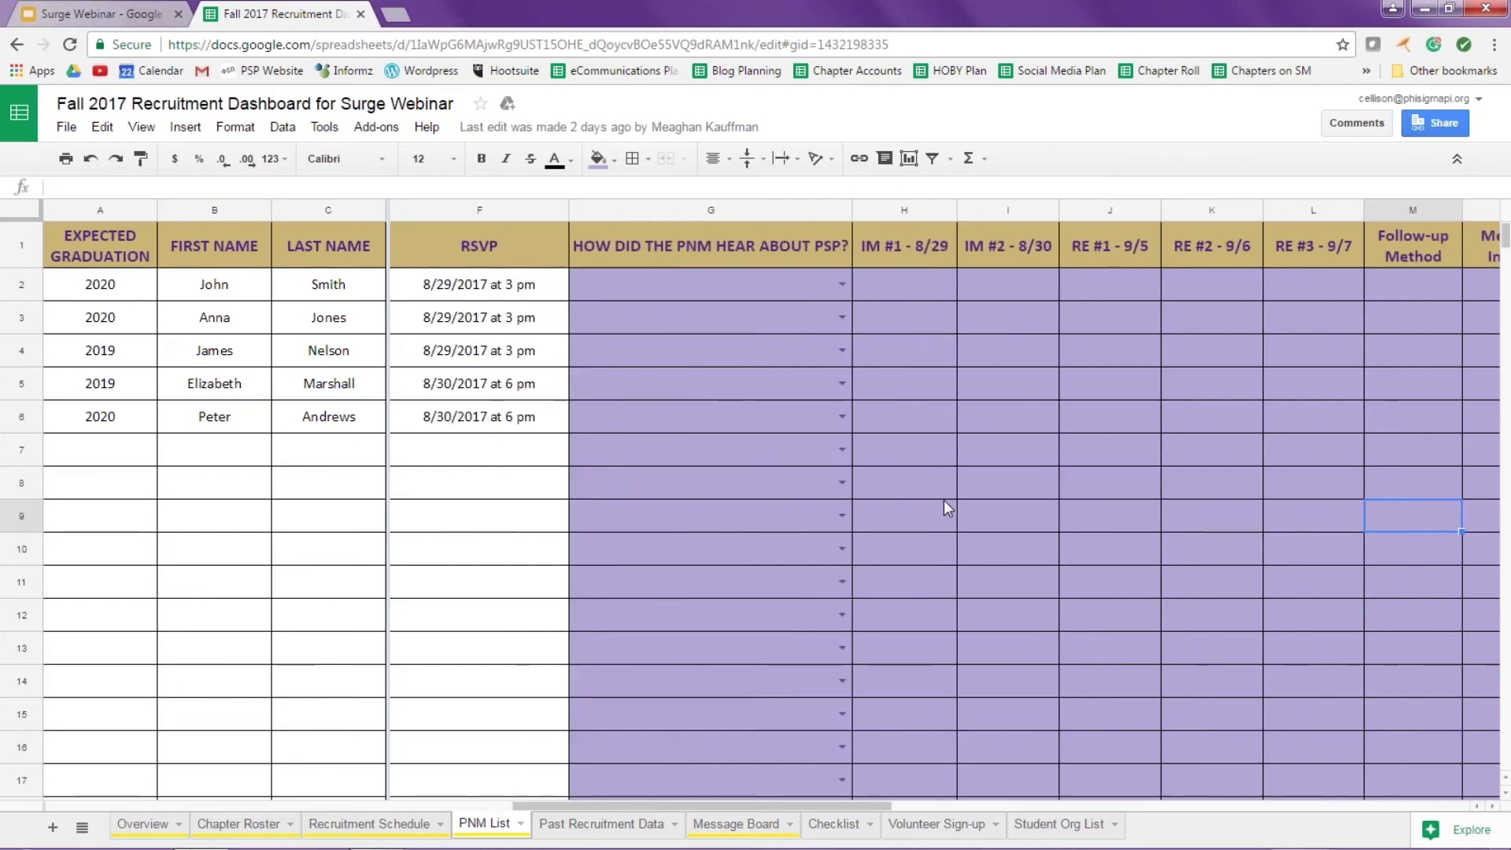
left_click(842, 284)
left_click(842, 284)
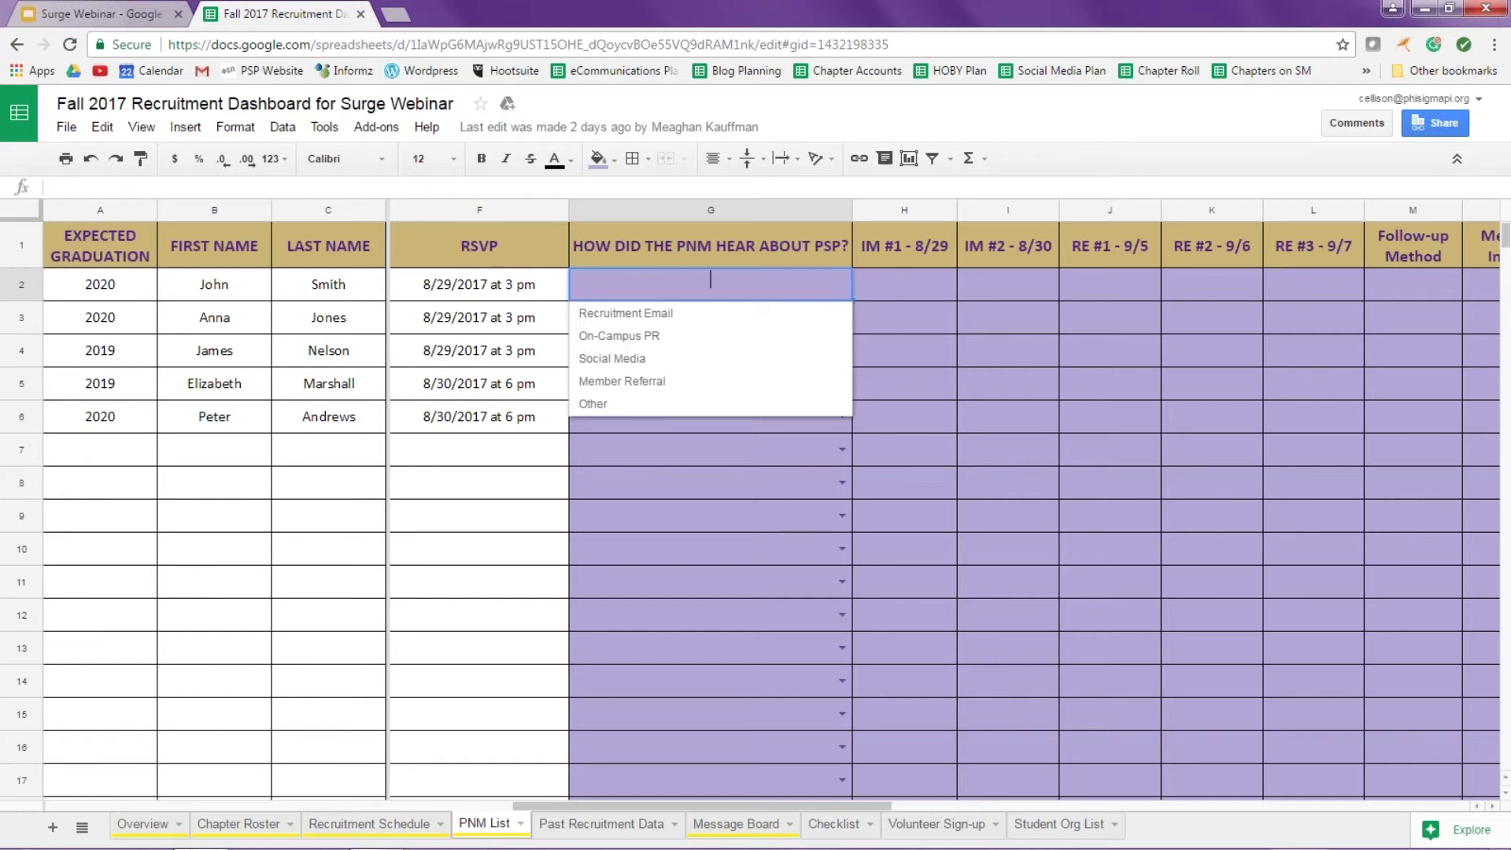
- Mark the first PNM in row 2 with an X for attending IM #1 - 8/29
left_click(890, 288)
type("X")
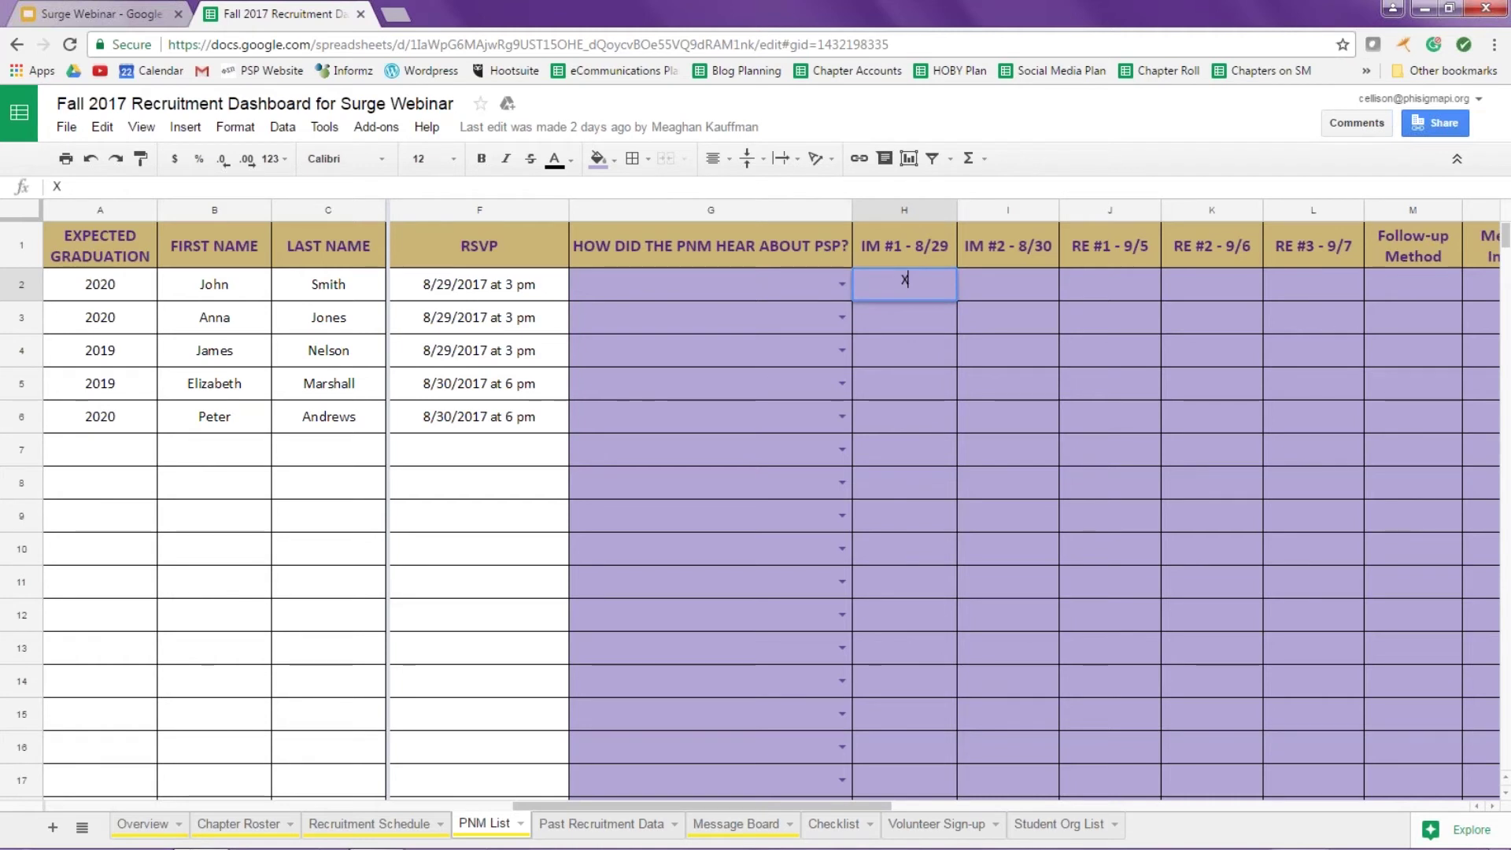
left_click(1007, 317)
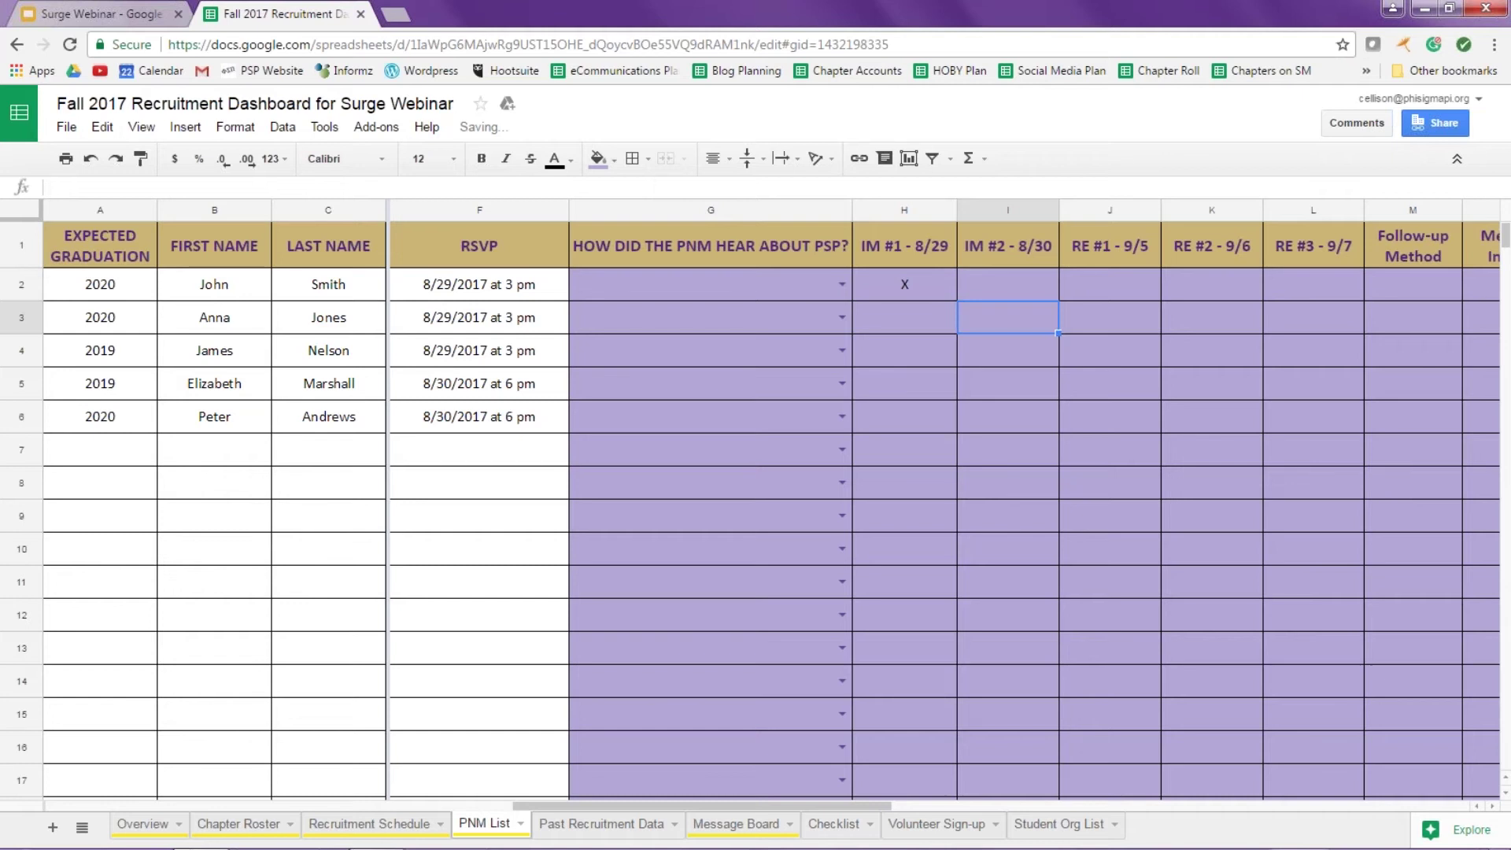
- Go through the first PNM's recruitment event, Follow-up Method and Member Initials cells in the PNM List
left_click(1110, 317)
left_click(1109, 284)
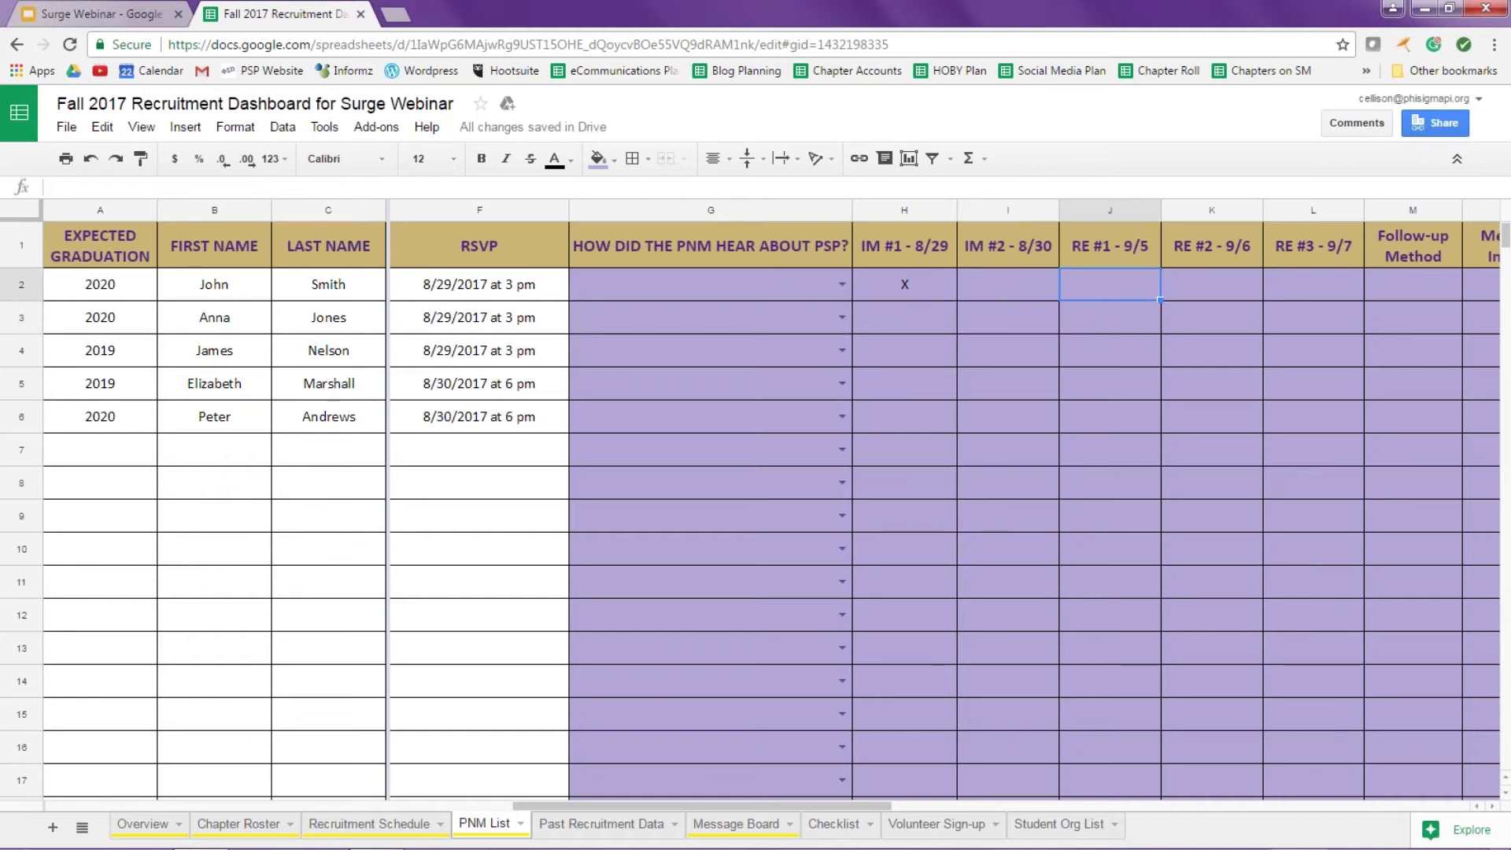
left_click(1212, 285)
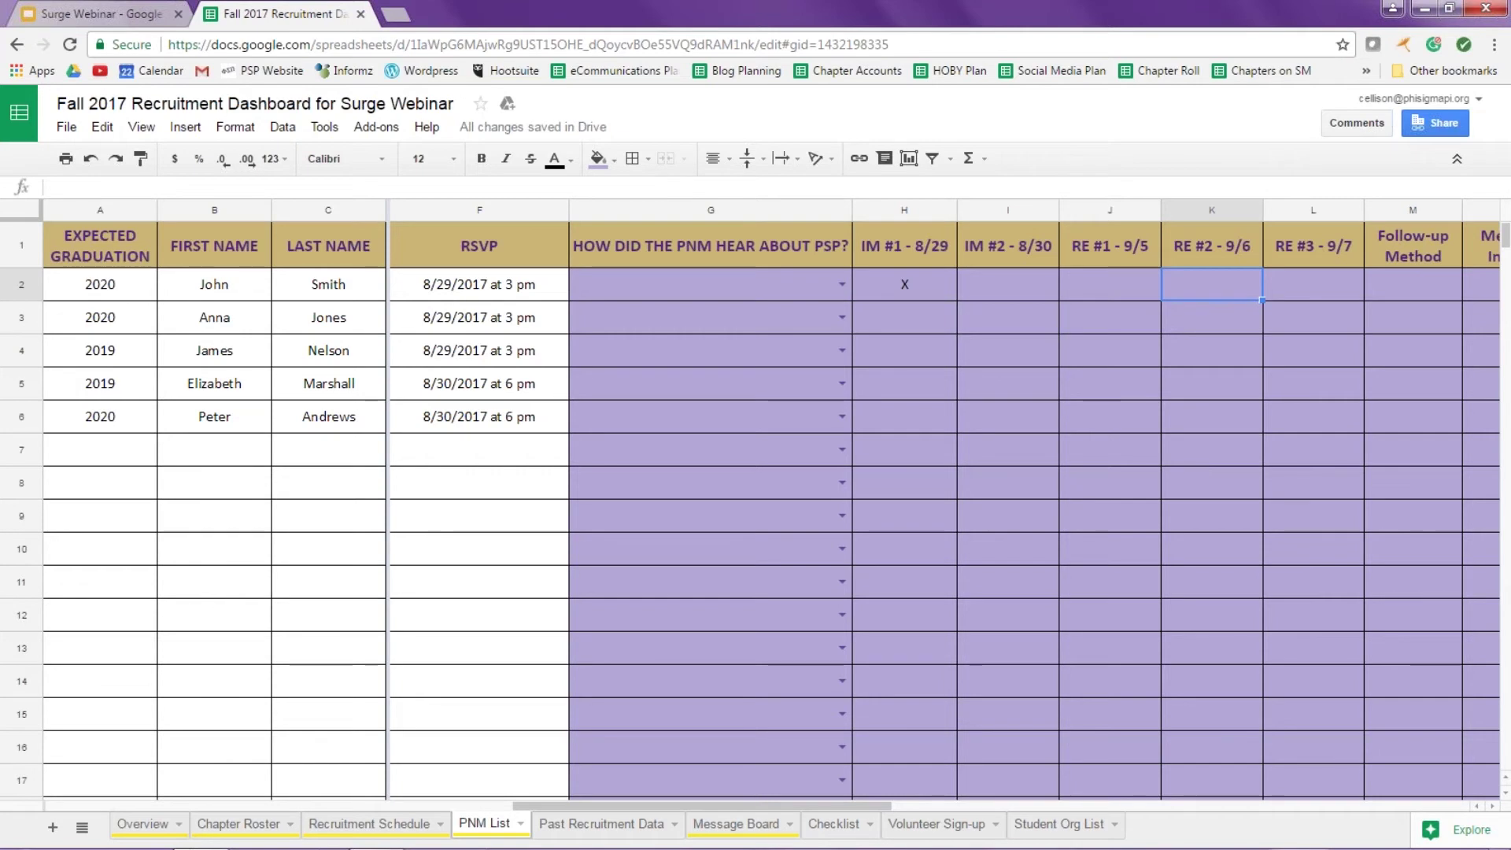
key("Right")
key("Right")
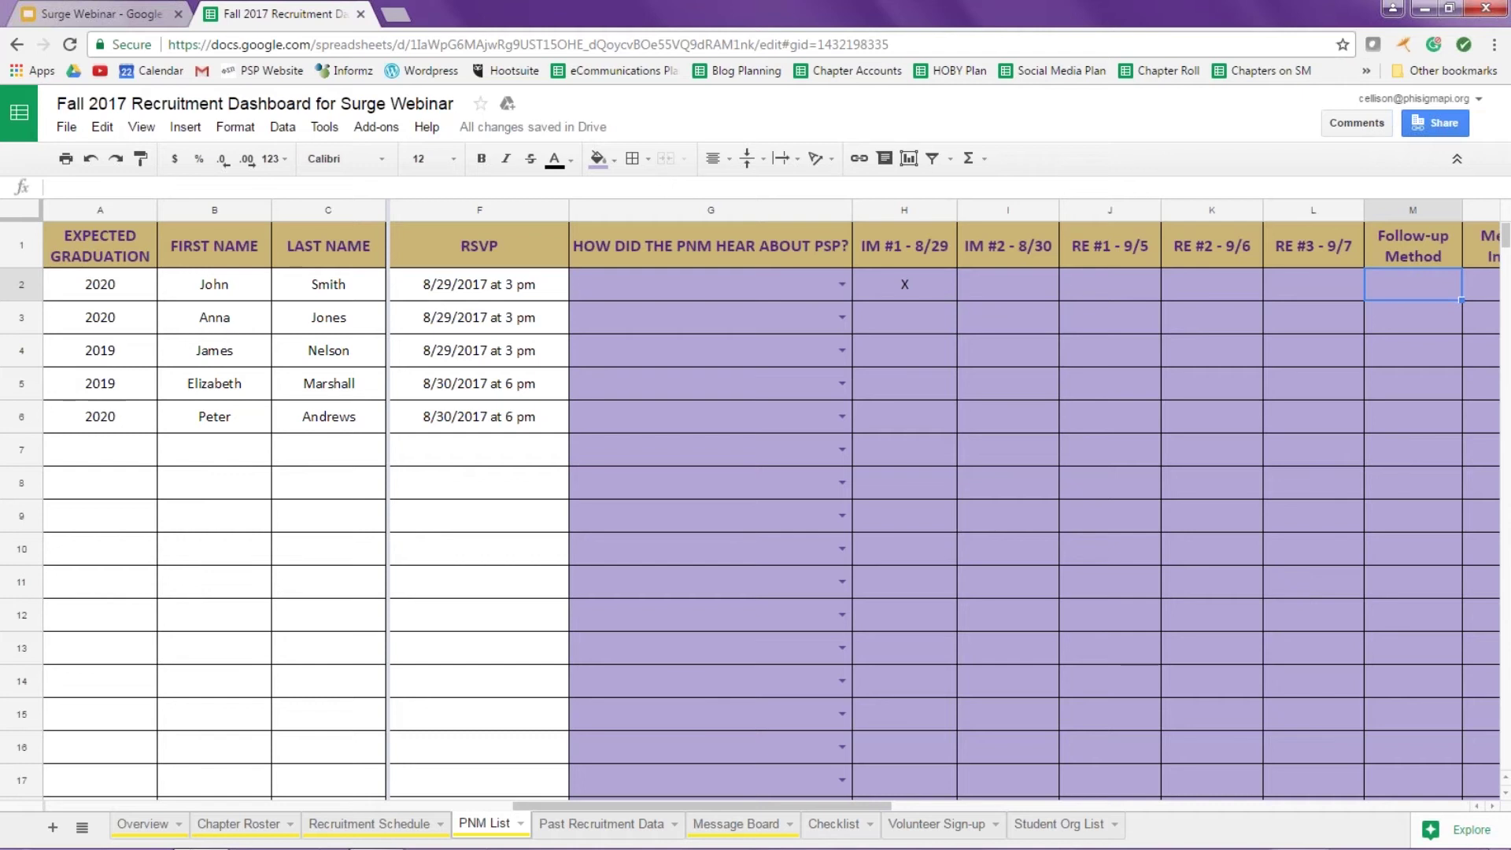
key("Right")
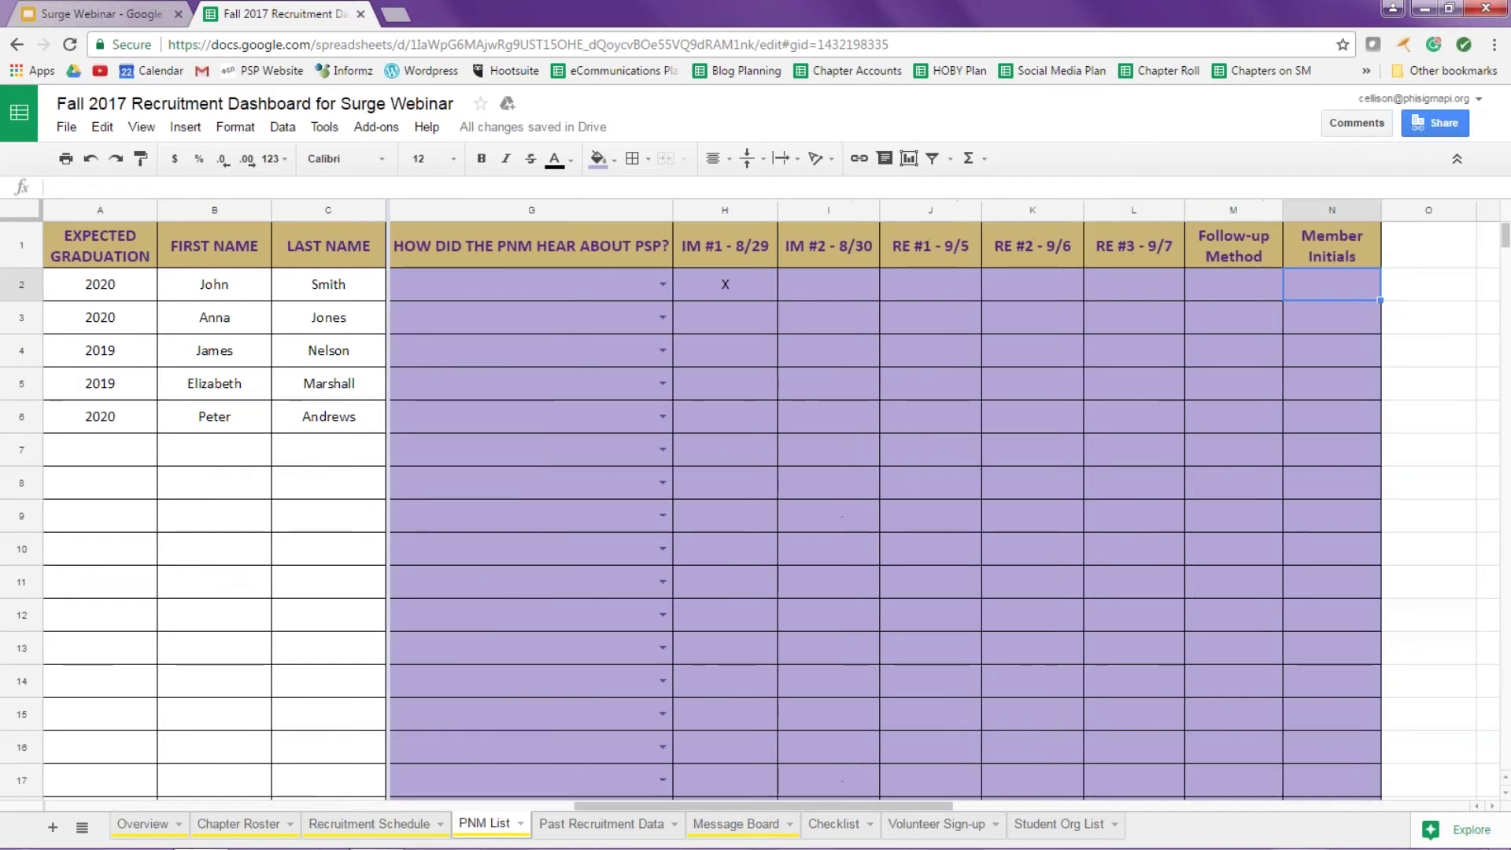
key("Right")
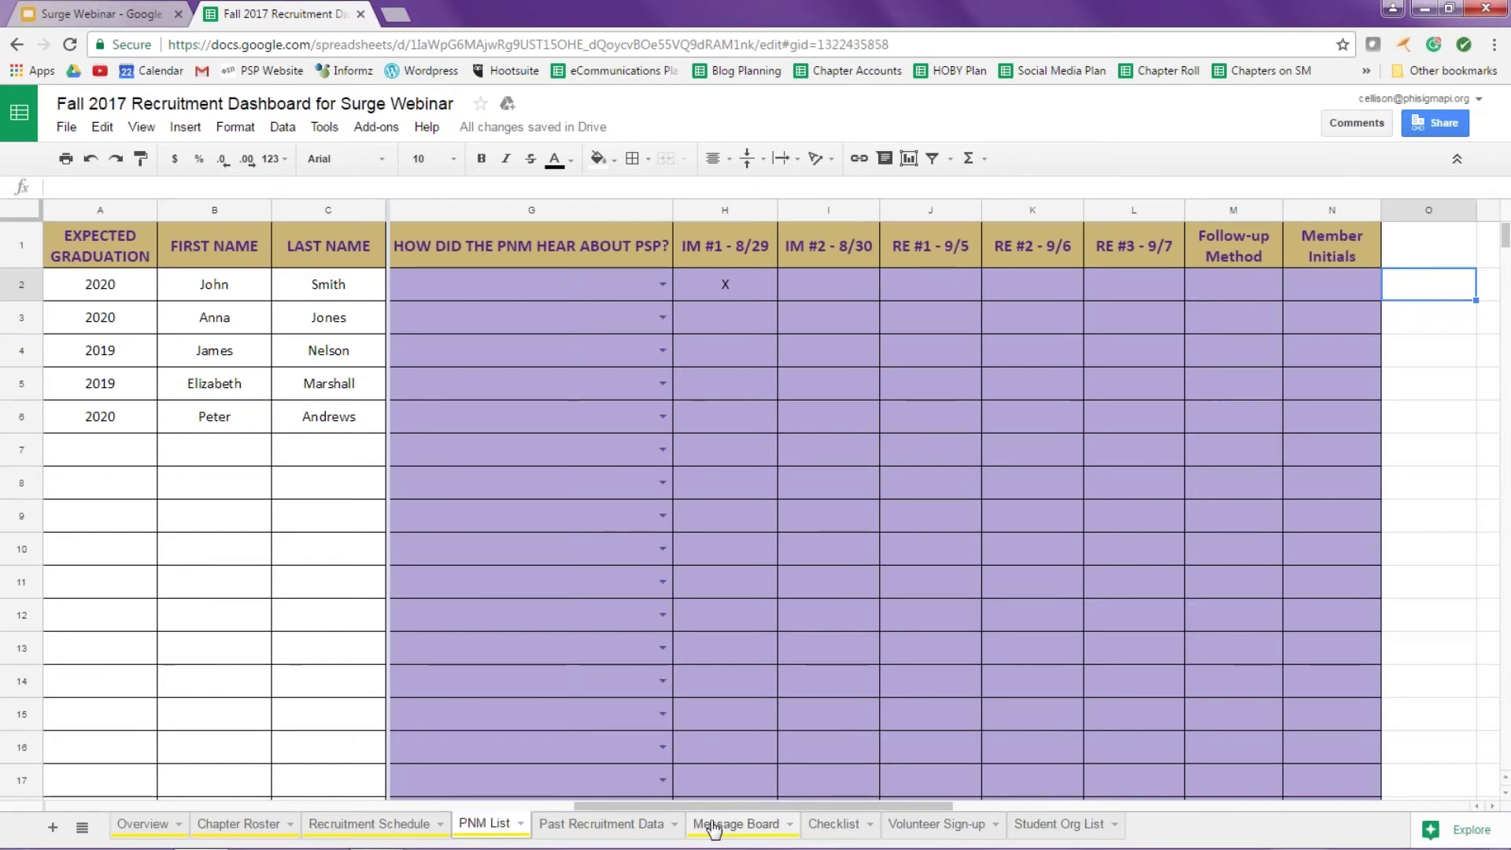
- On the Message Board sheet, enter "We are changing the date of IM to 9/1" as message 2
left_click(717, 823)
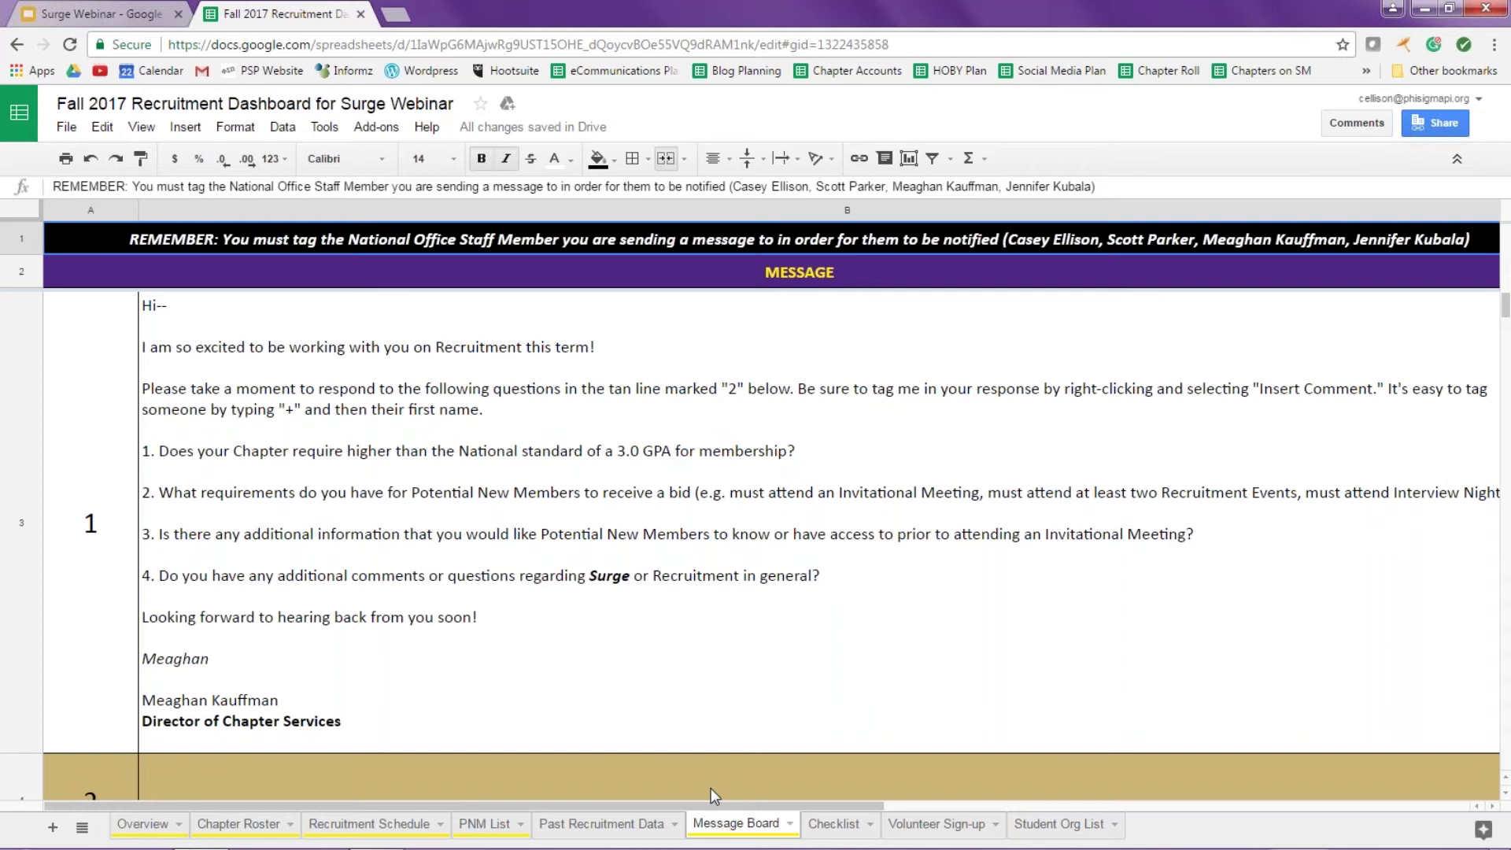
left_click(655, 774)
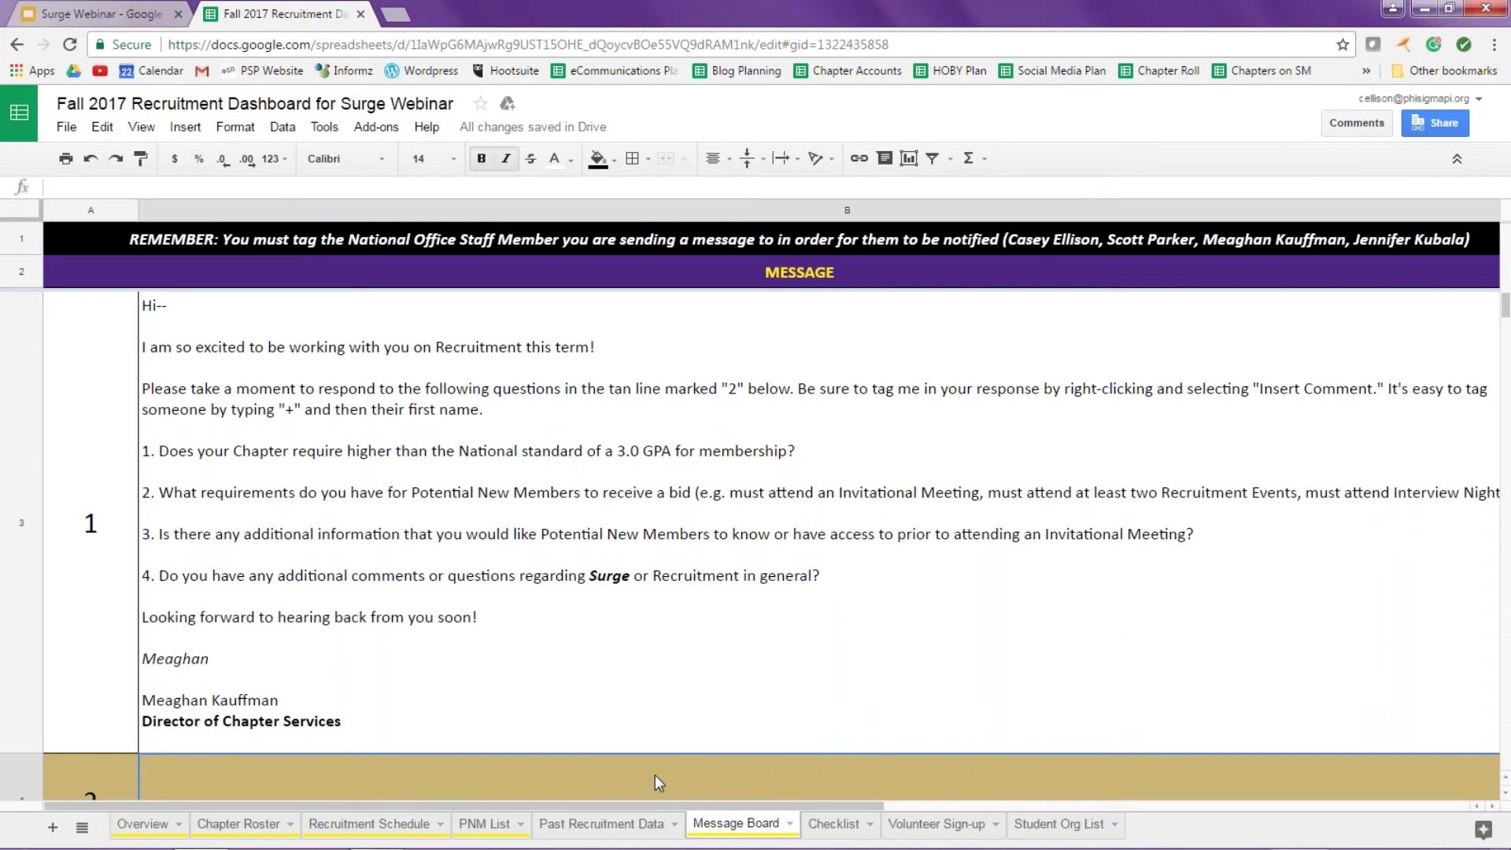
key("Return")
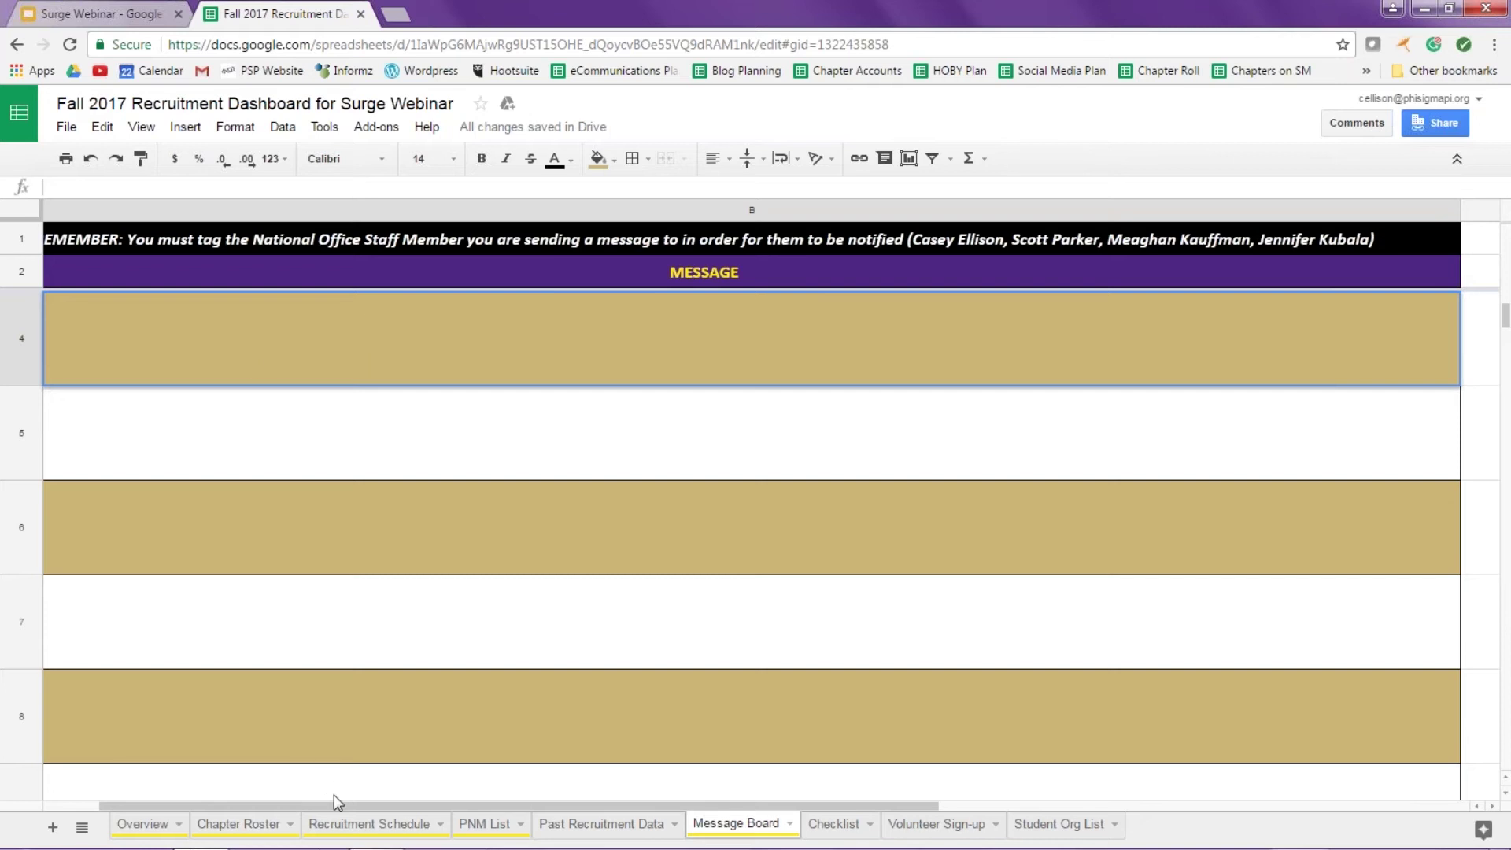
left_click_drag(339, 804, 310, 811)
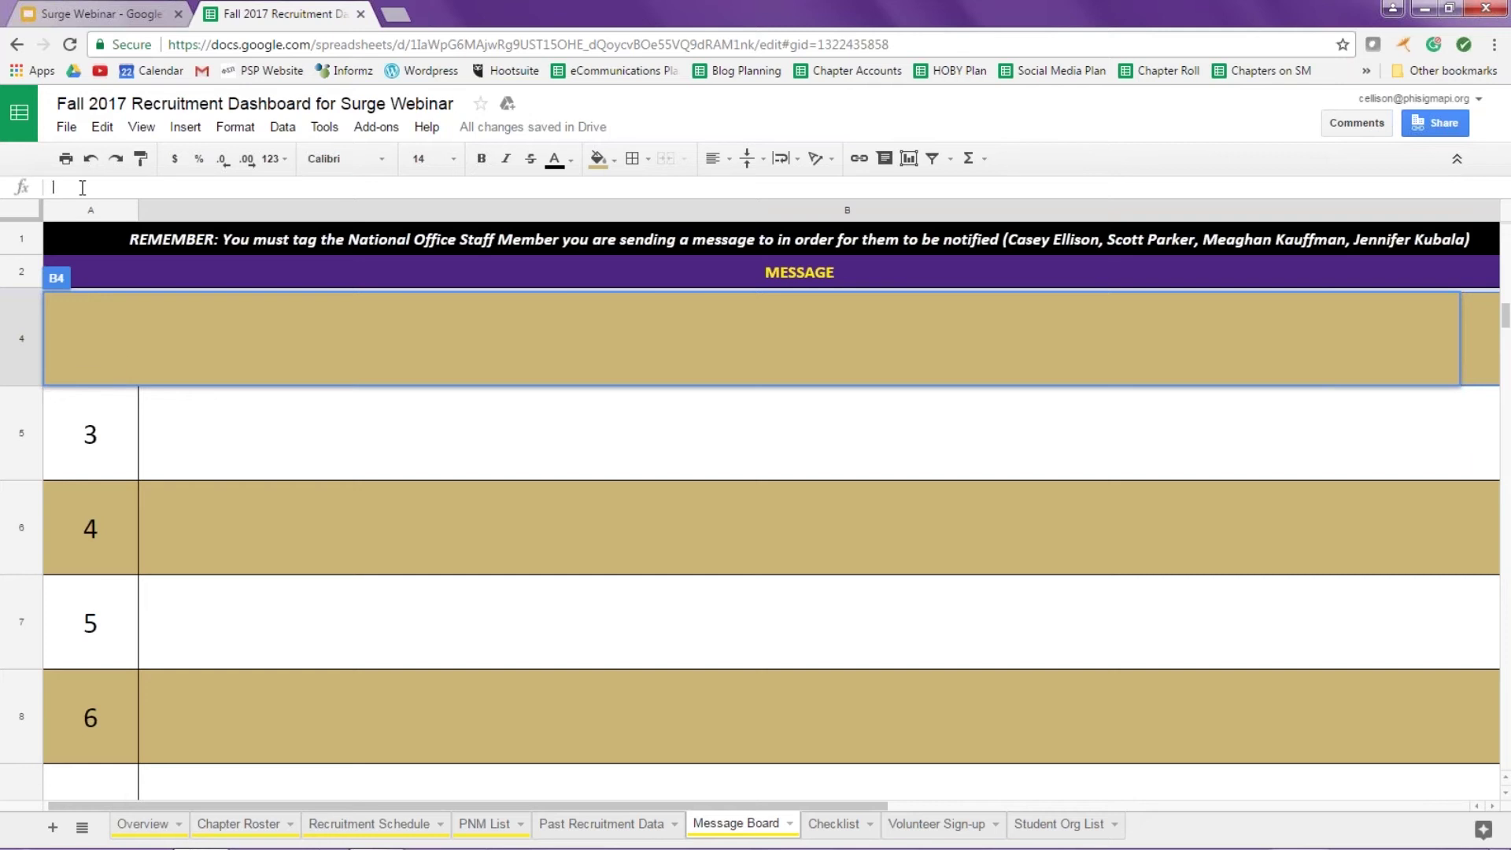
type("We are chai")
key("BackSpace")
type("ng")
key("BackSpace")
key("BackSpace")
type("nging the date ")
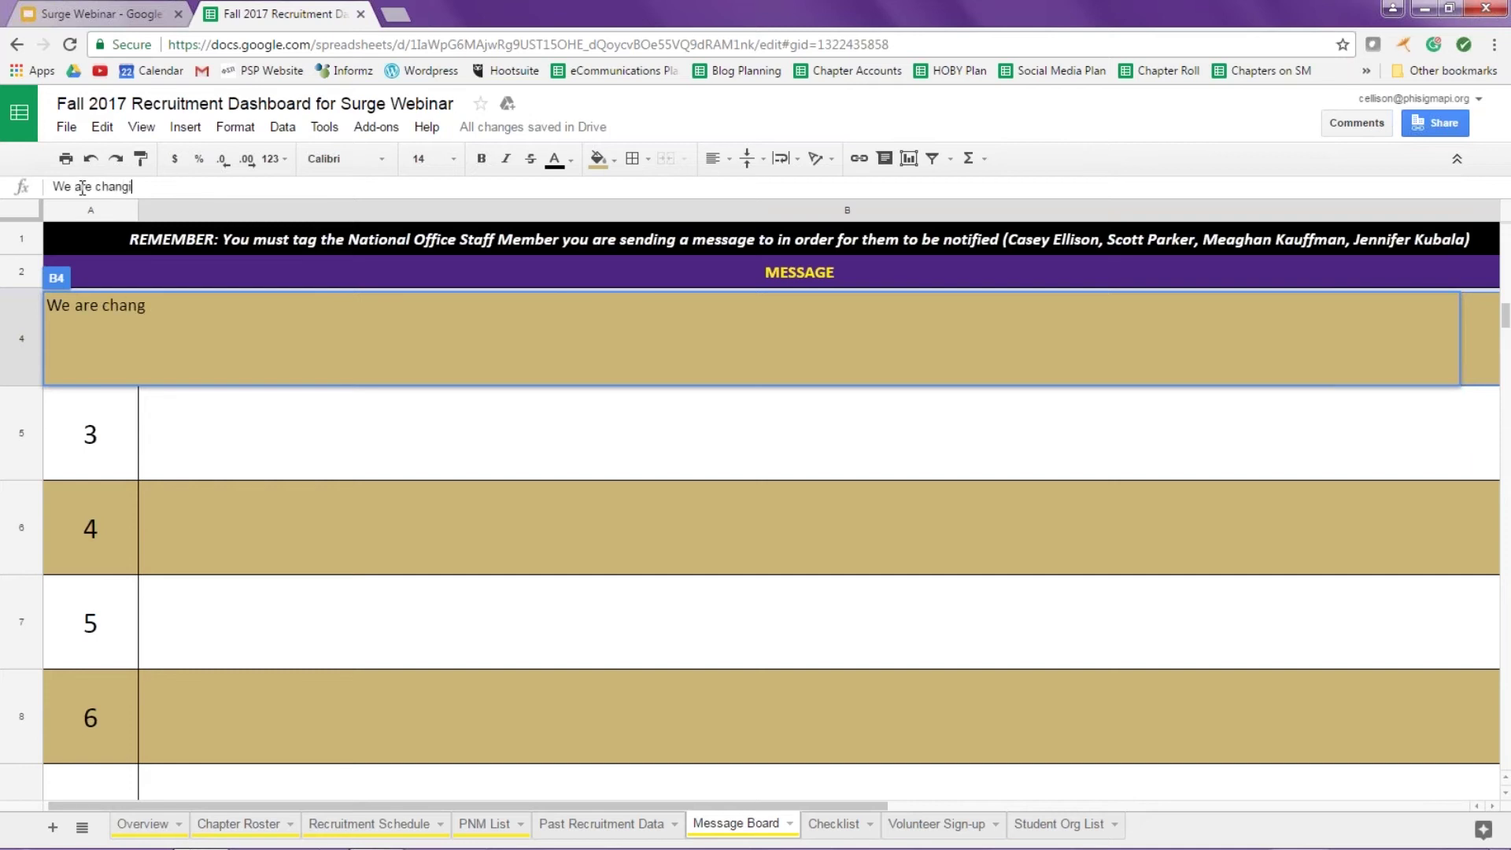
type("of ")
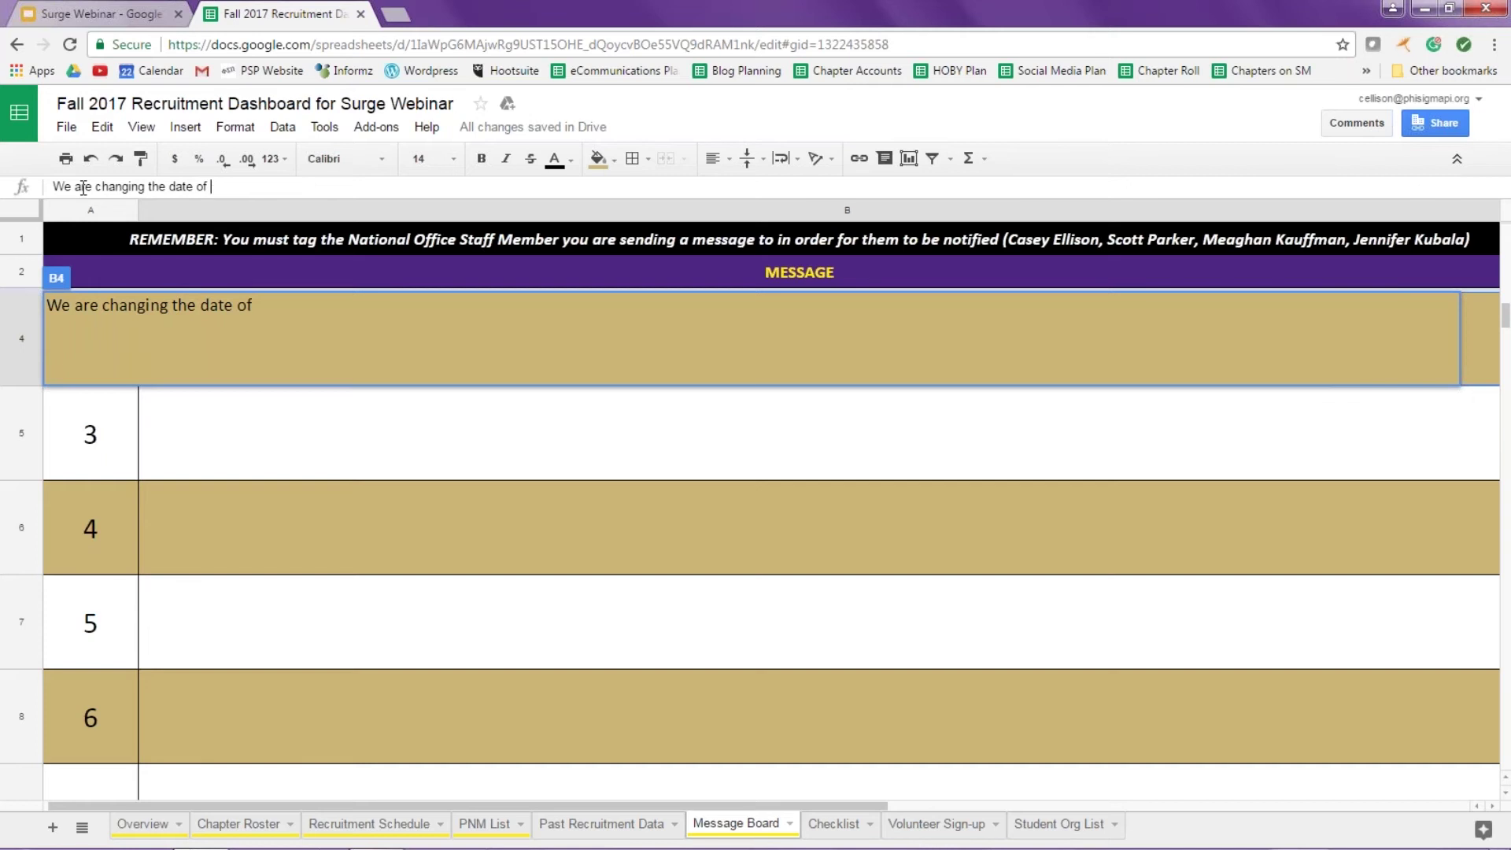
type("IM to 9/1")
left_click(241, 410)
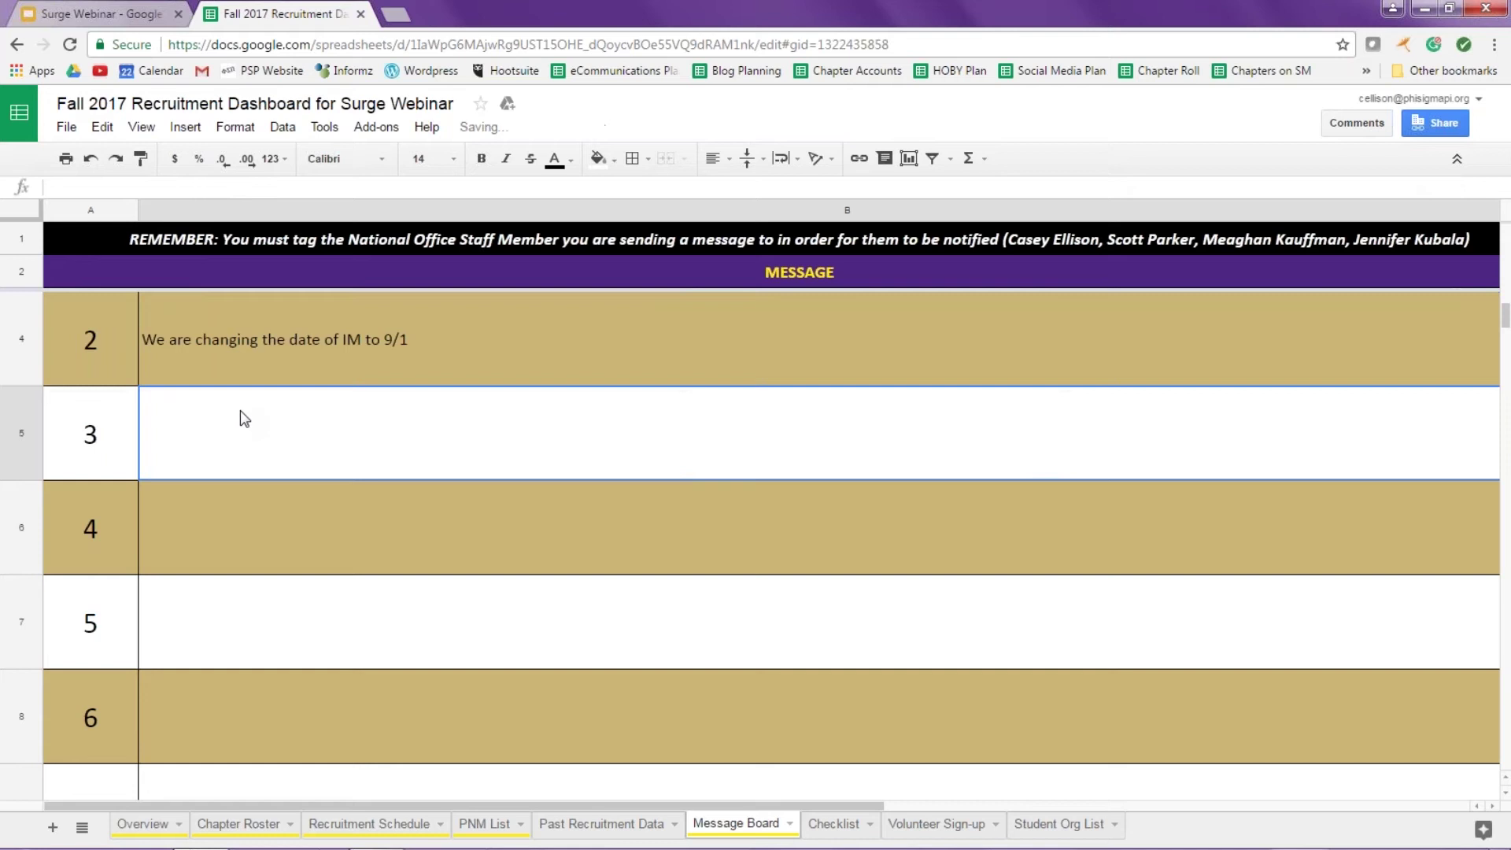
- Add a comment to the cell holding message 2 on the Message Board
left_click(275, 342)
right_click(275, 342)
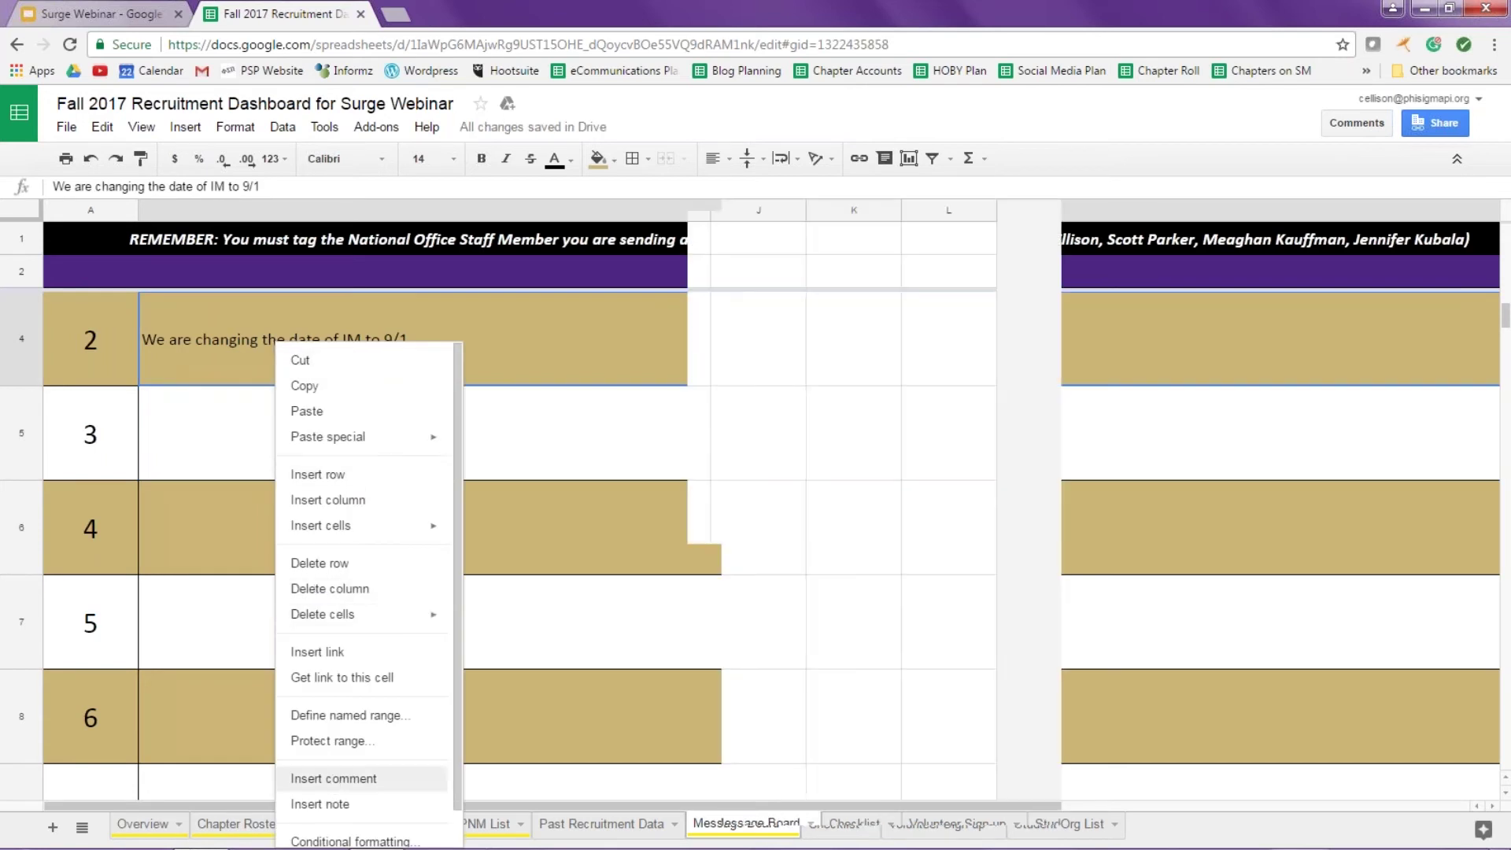
left_click(334, 778)
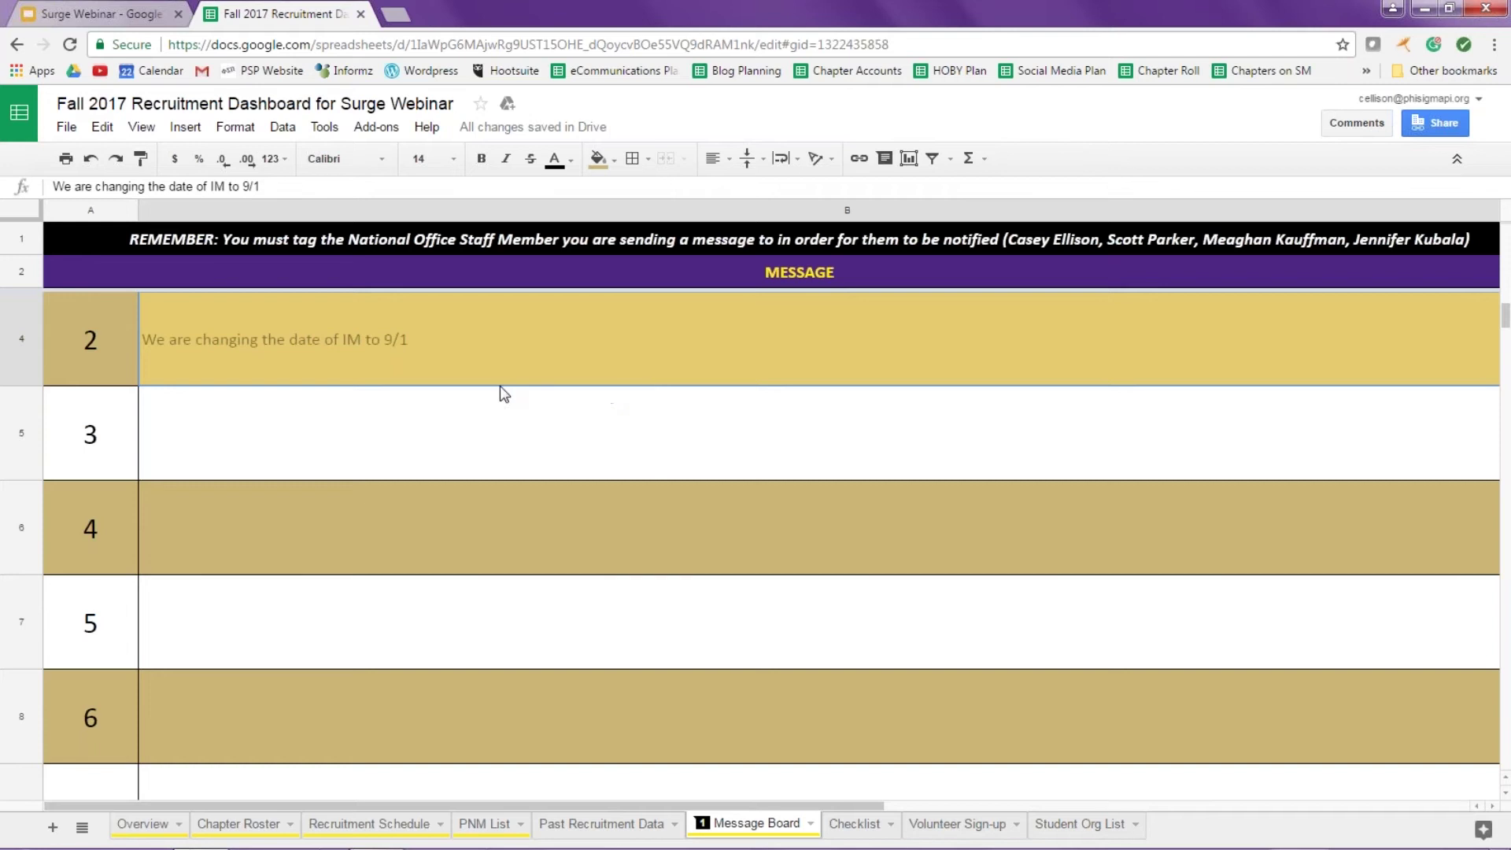
left_click(496, 417)
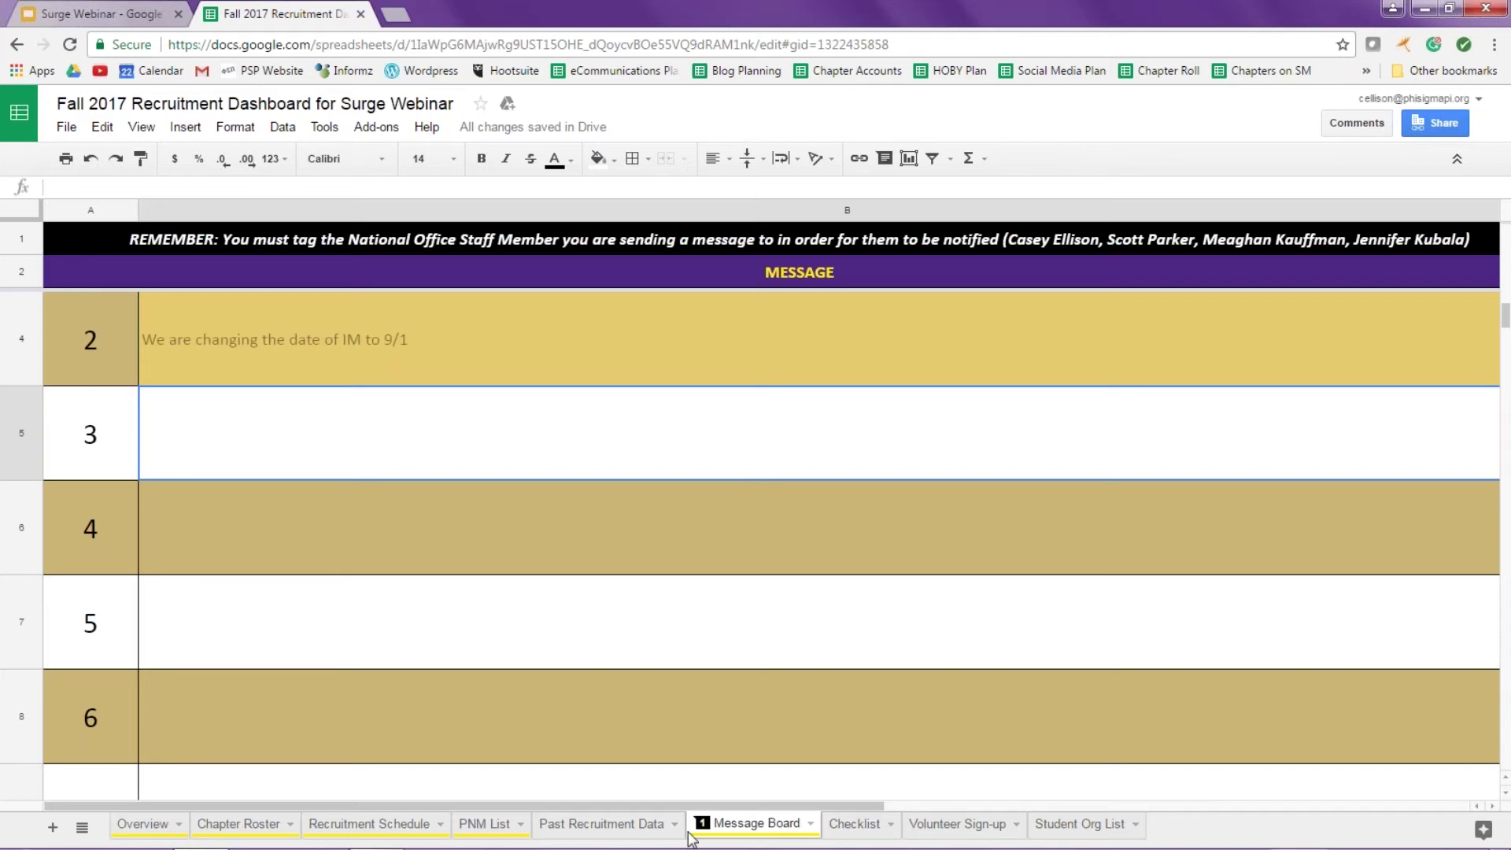
- Look over the Past Recruitment Data sheet and the Checklist sheet, including the status choices for its first task
left_click(646, 828)
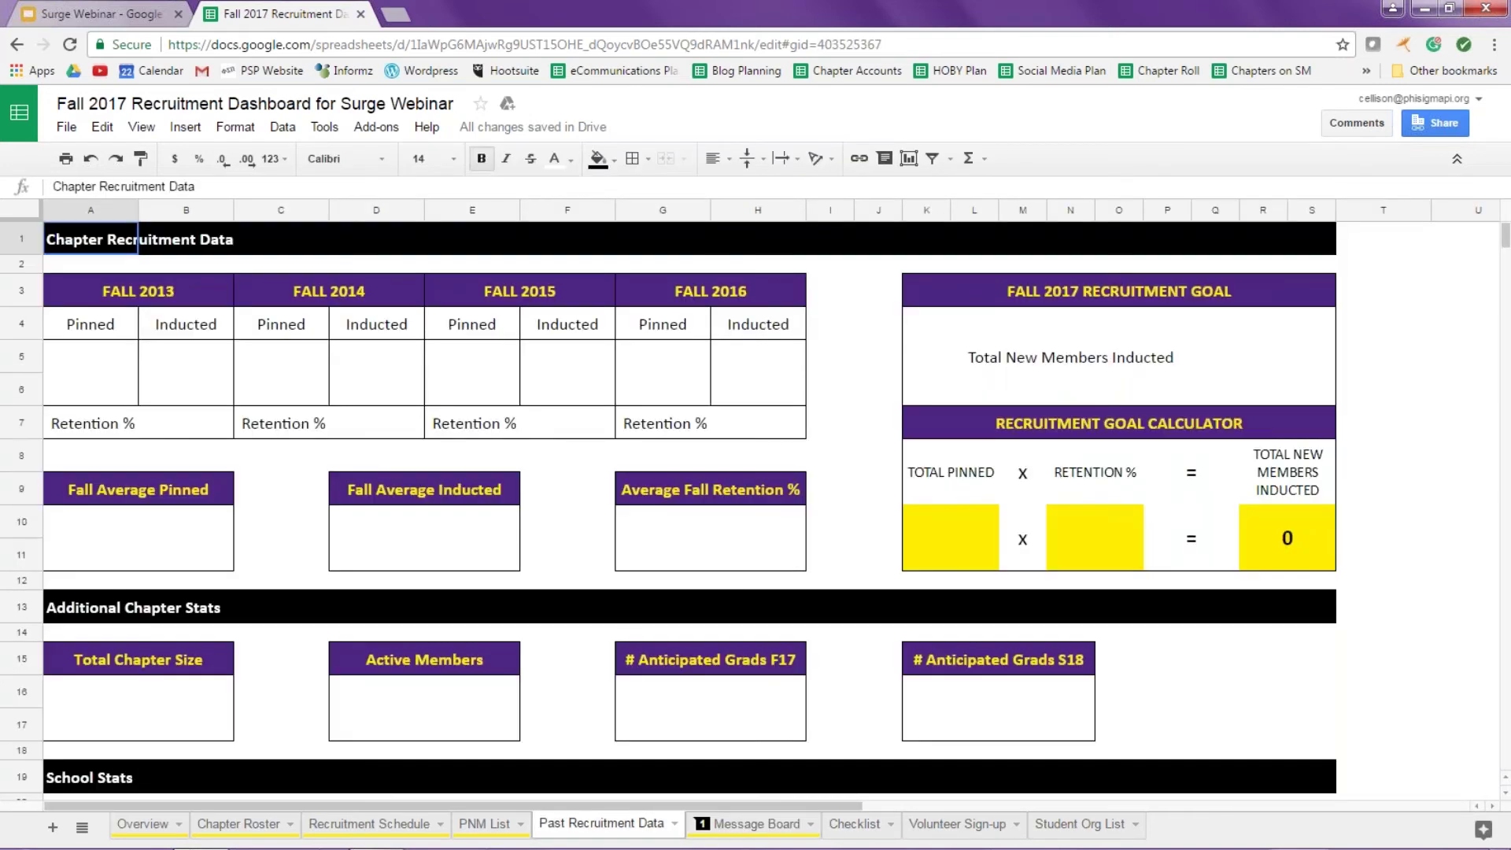
left_click(868, 828)
left_click(868, 827)
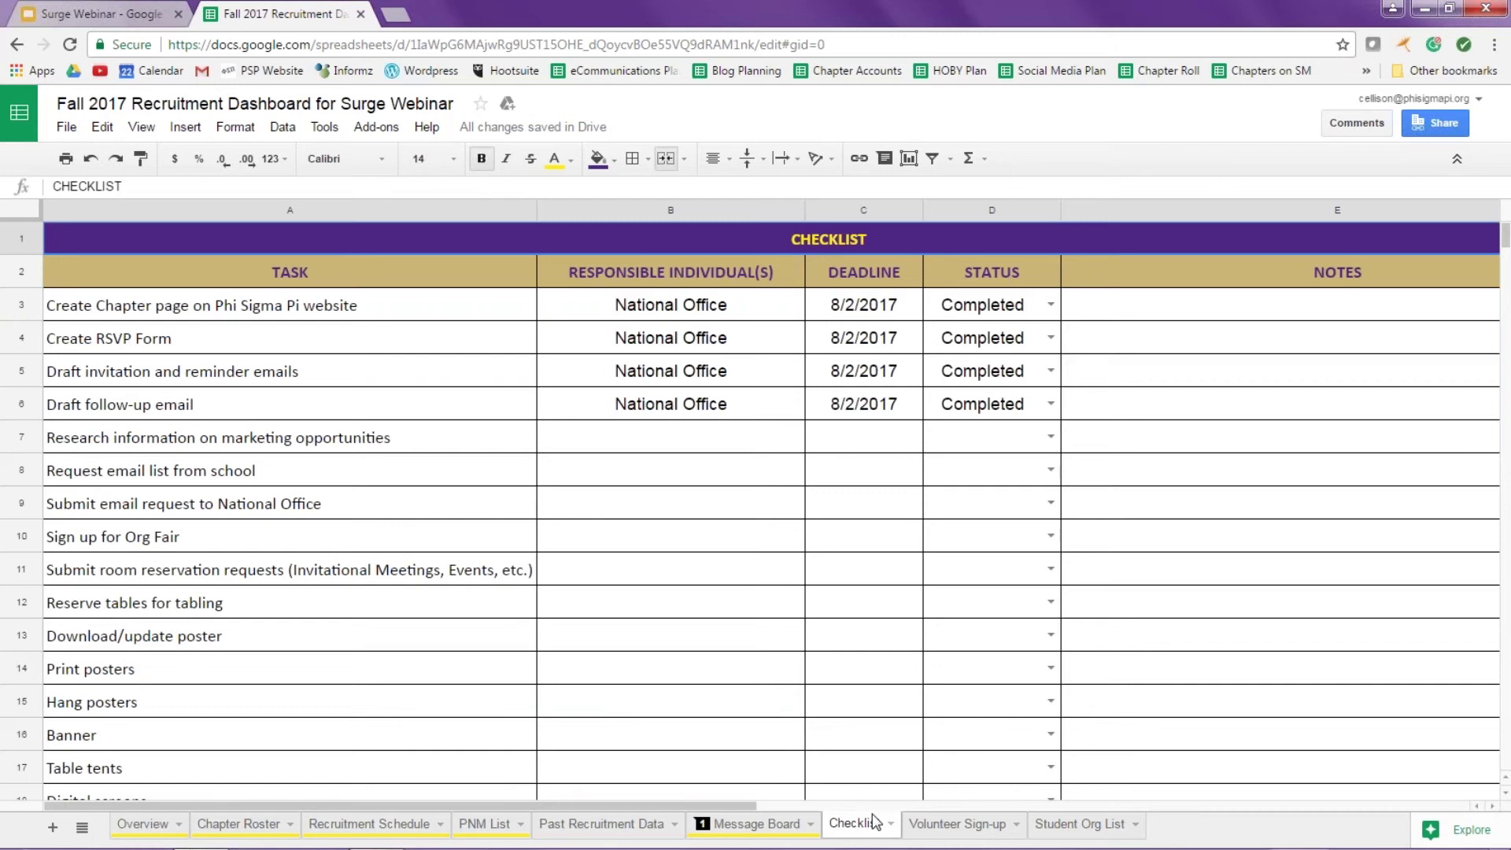
left_click(1051, 305)
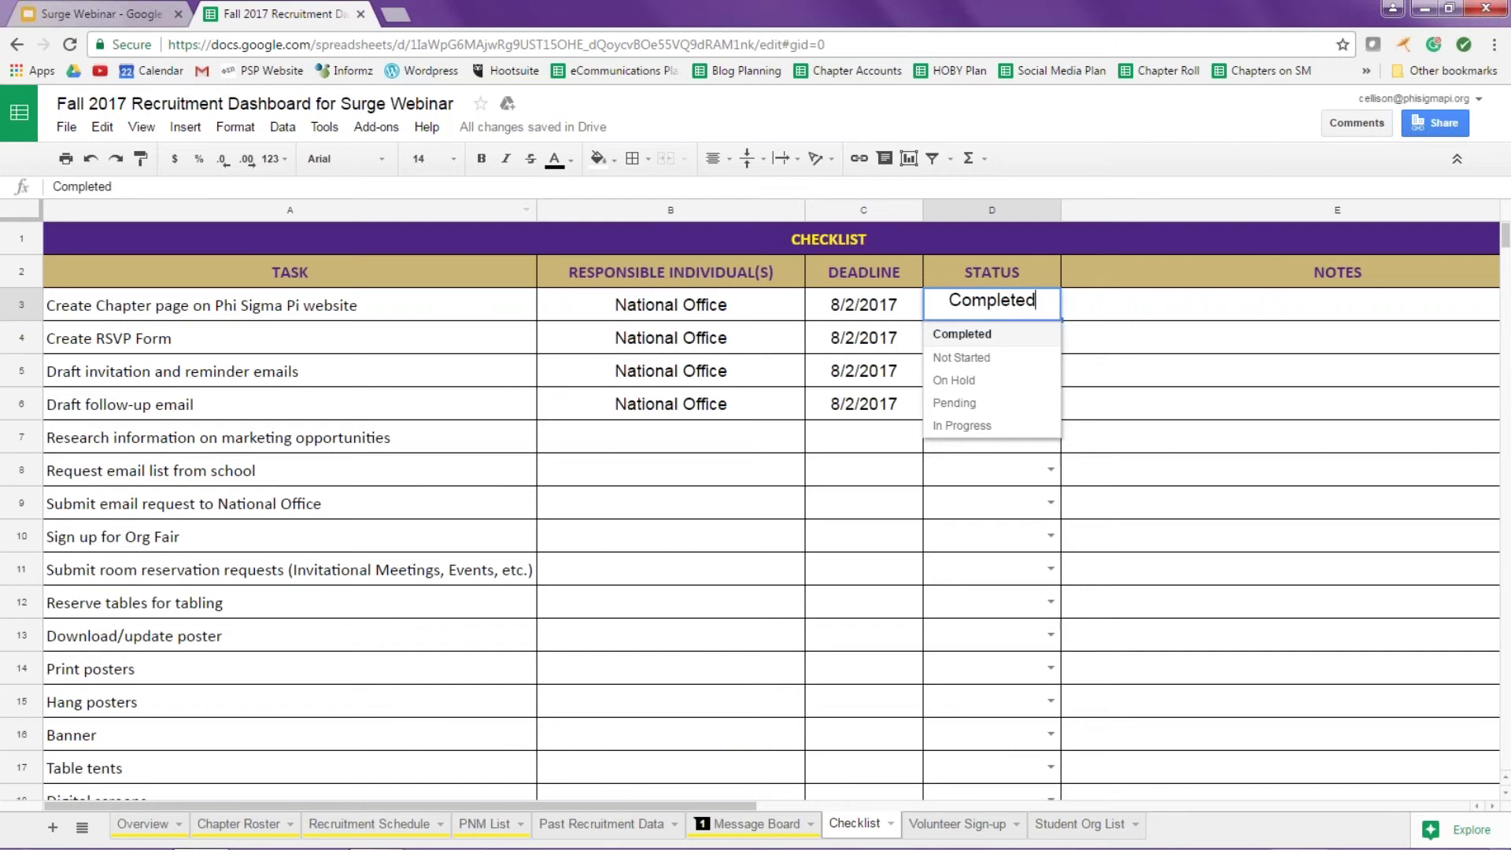
- Switch to the Surge Webinar presentation in Google Slides and continue it full screen at "The Process" slide
left_click(129, 11)
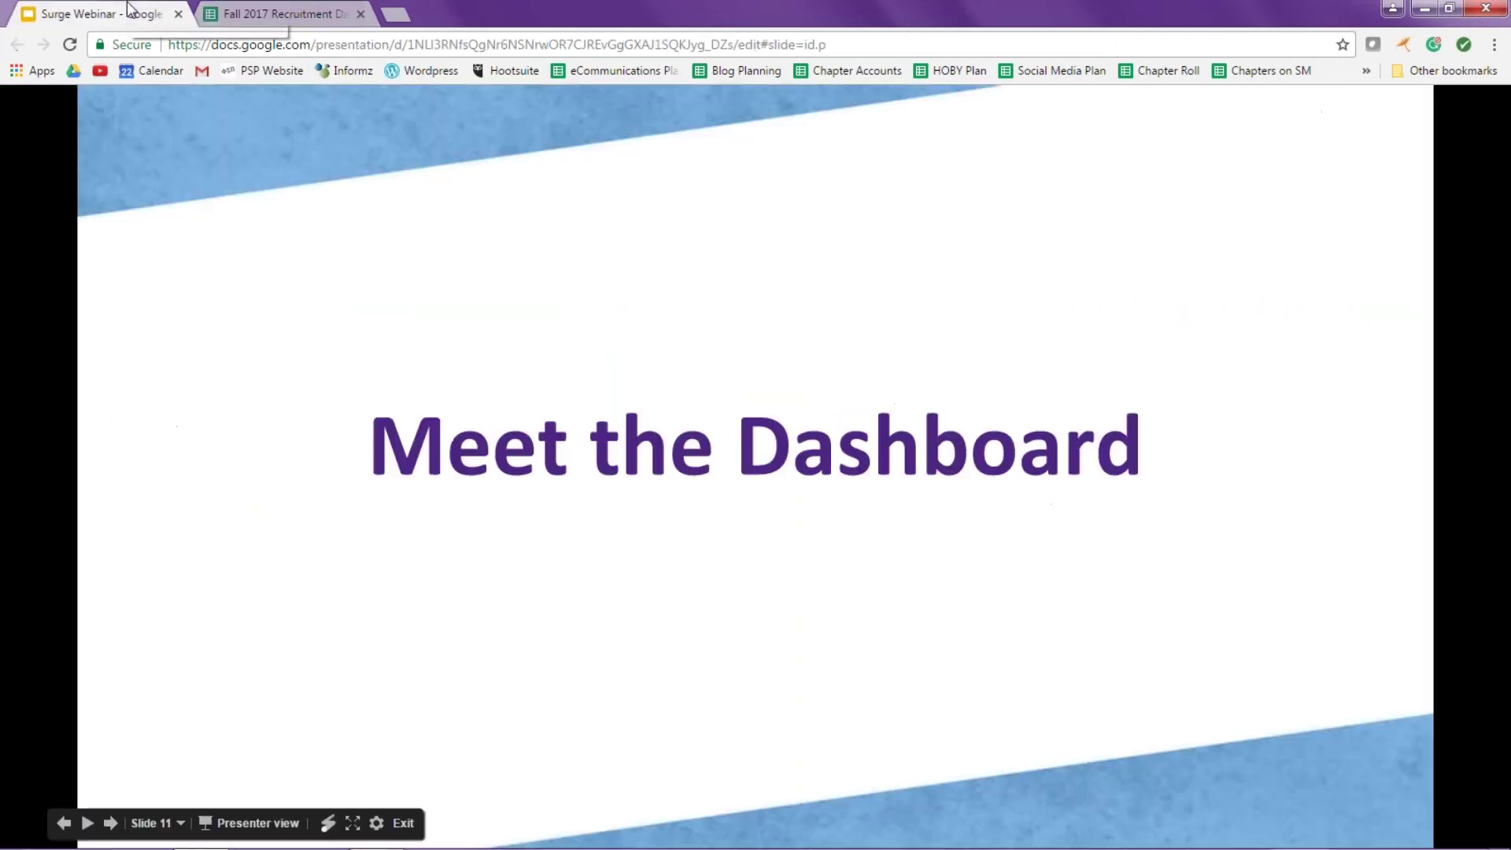
left_click(354, 826)
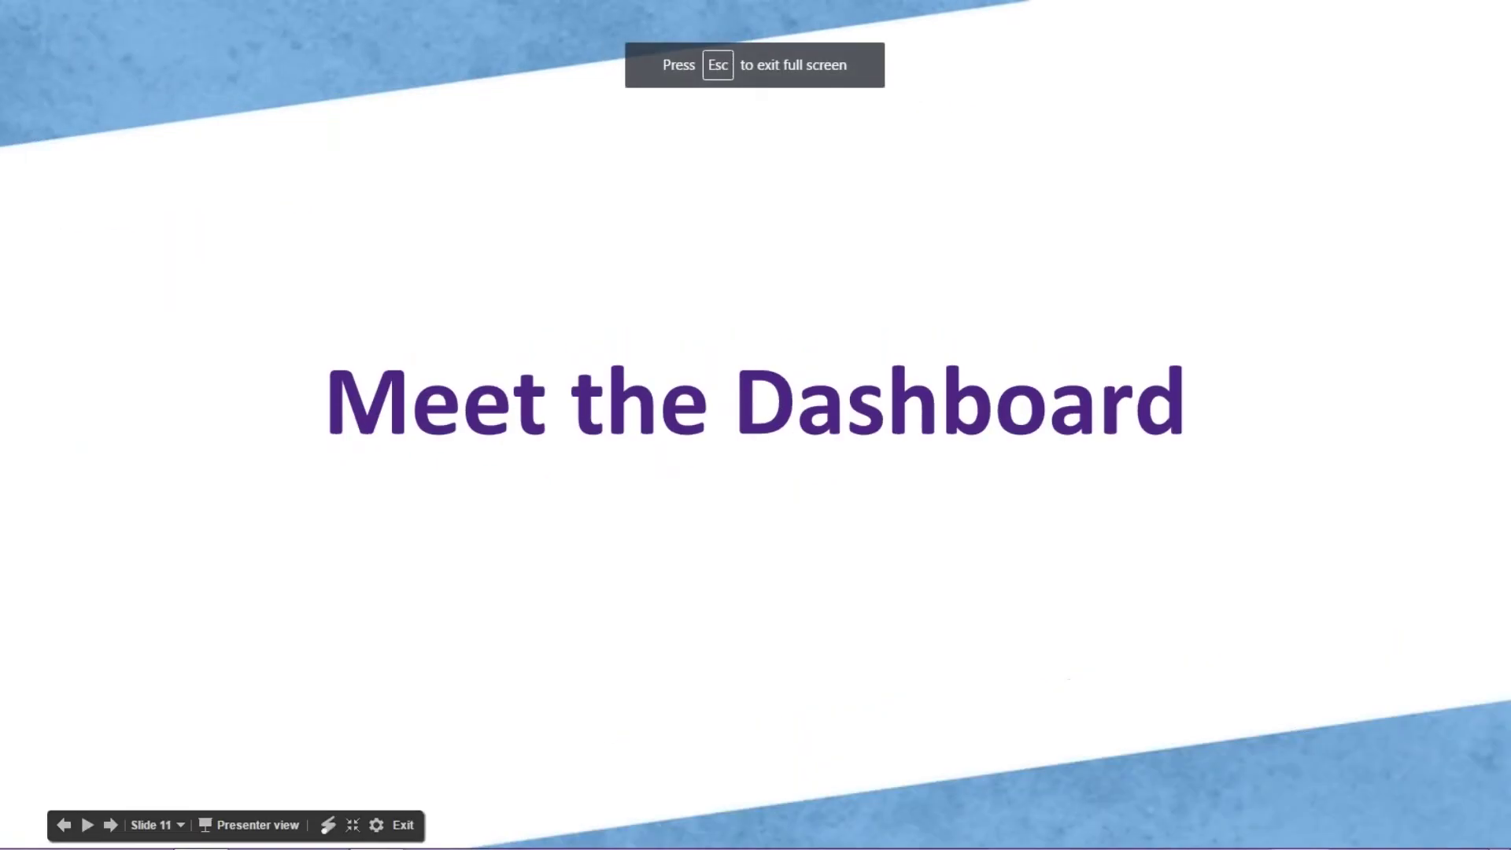
key("Right")
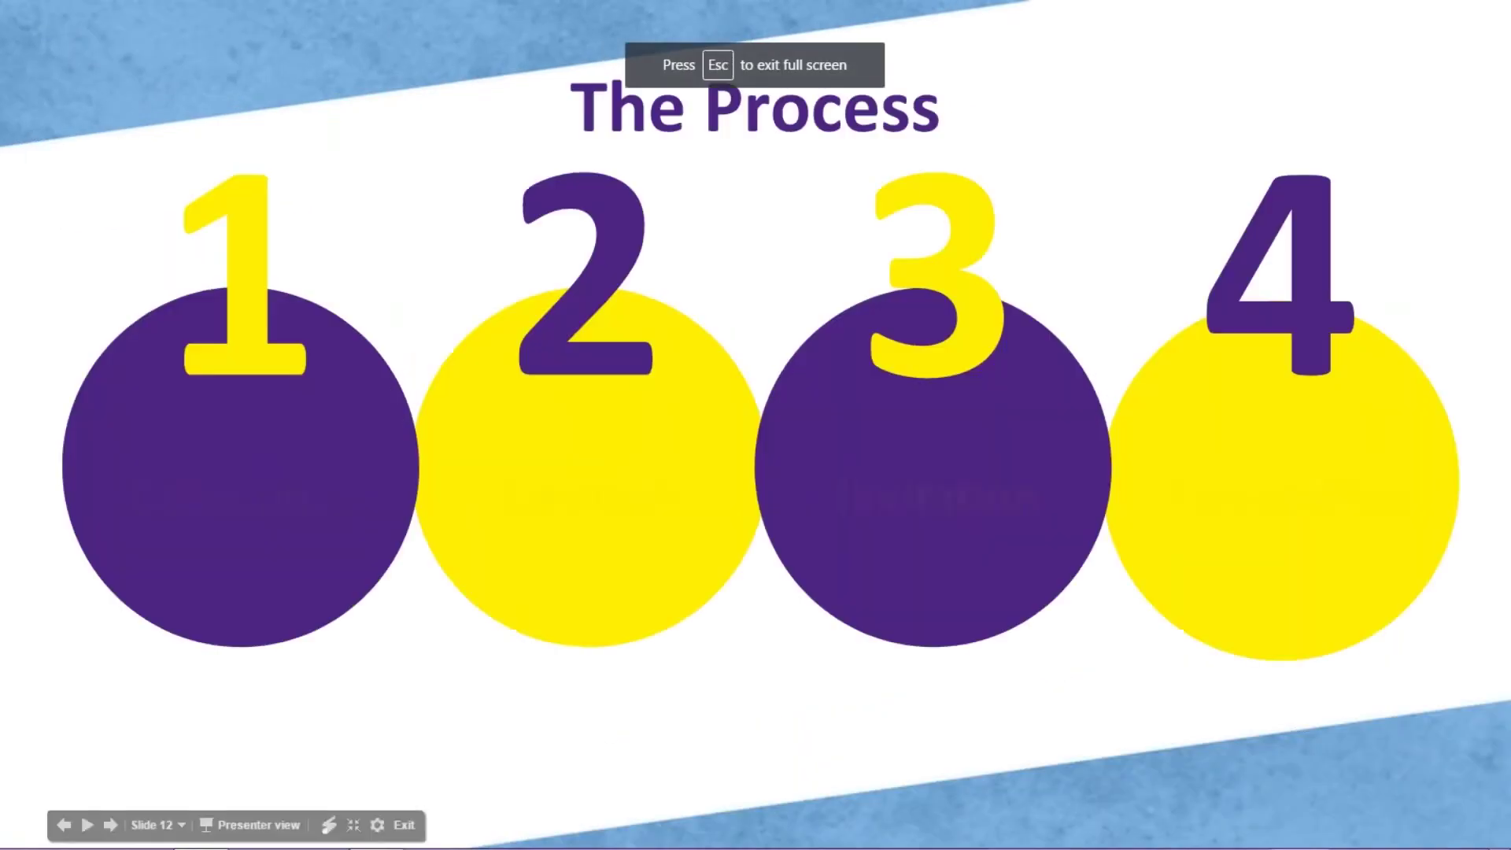